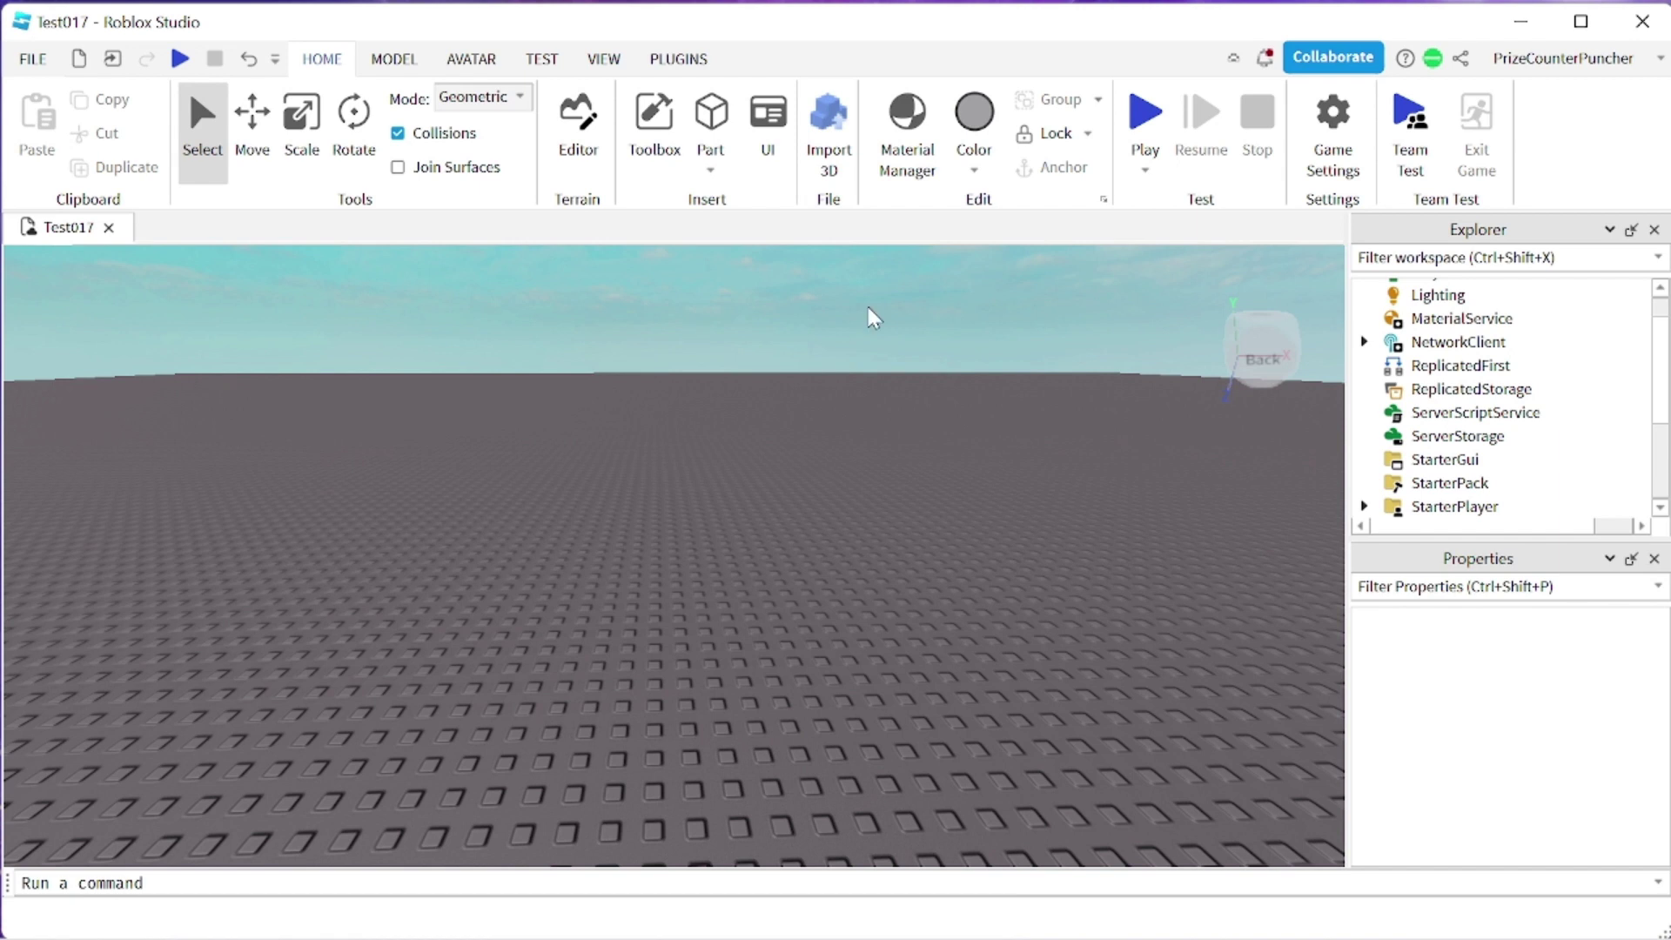
Open the UI ribbon tab, which shows the ScreenGUI, Frame and Text Box tools.
click(770, 118)
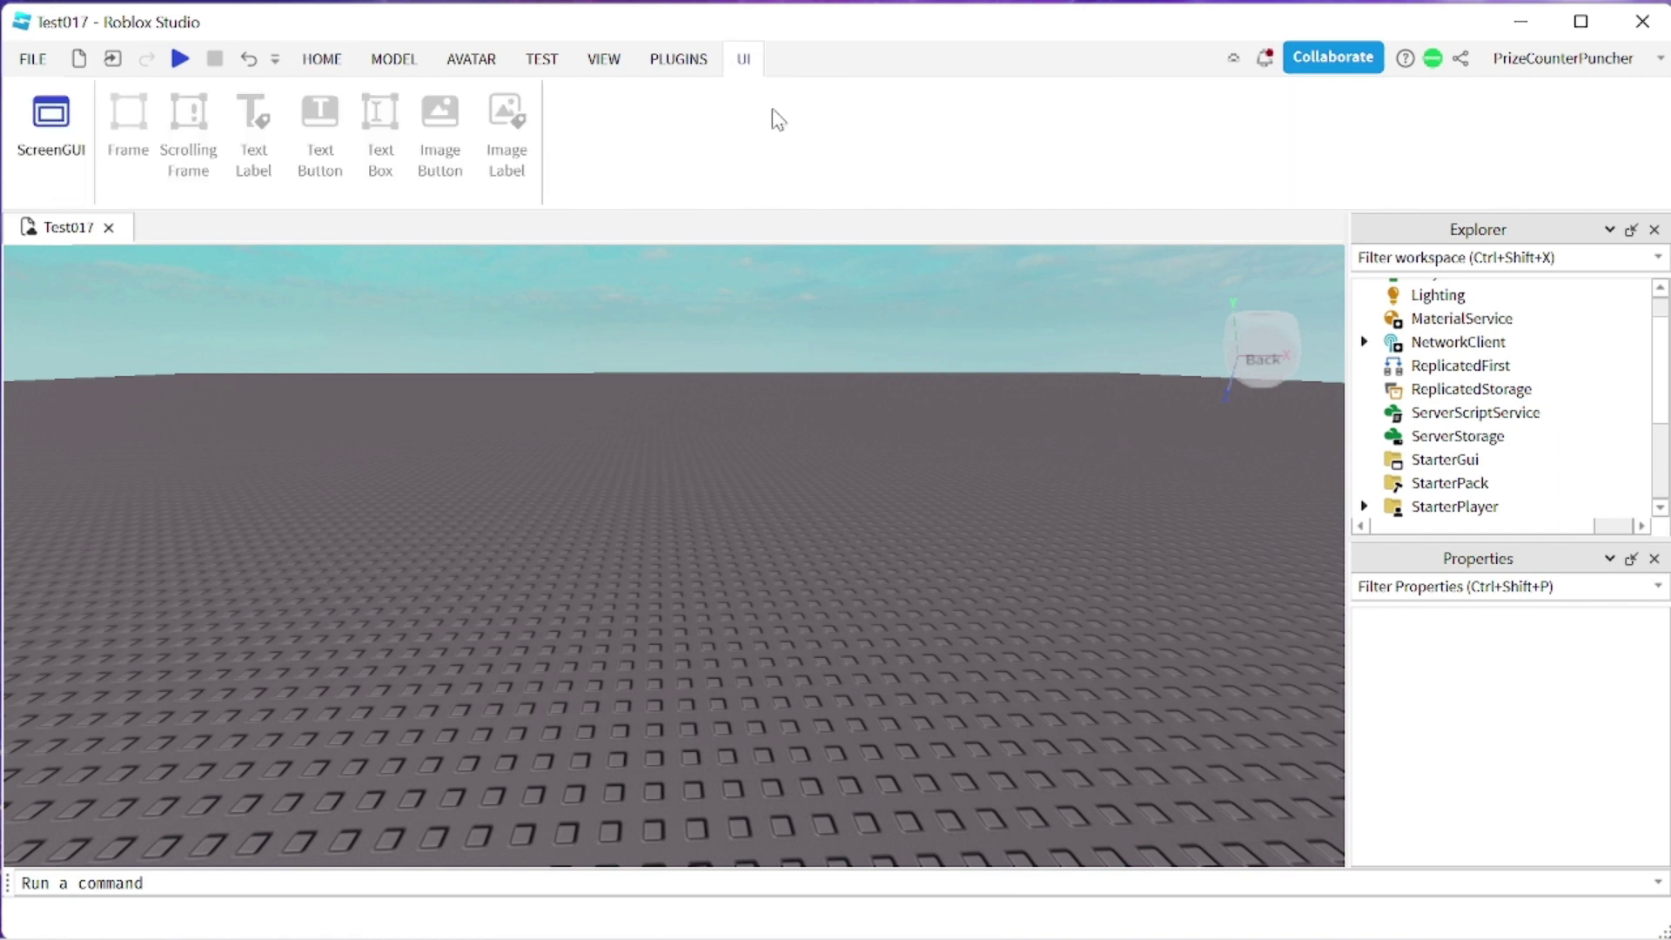
Insert a ScreenGui under StarterGui with a 200 x 50 TextBox inside it.
click(50, 120)
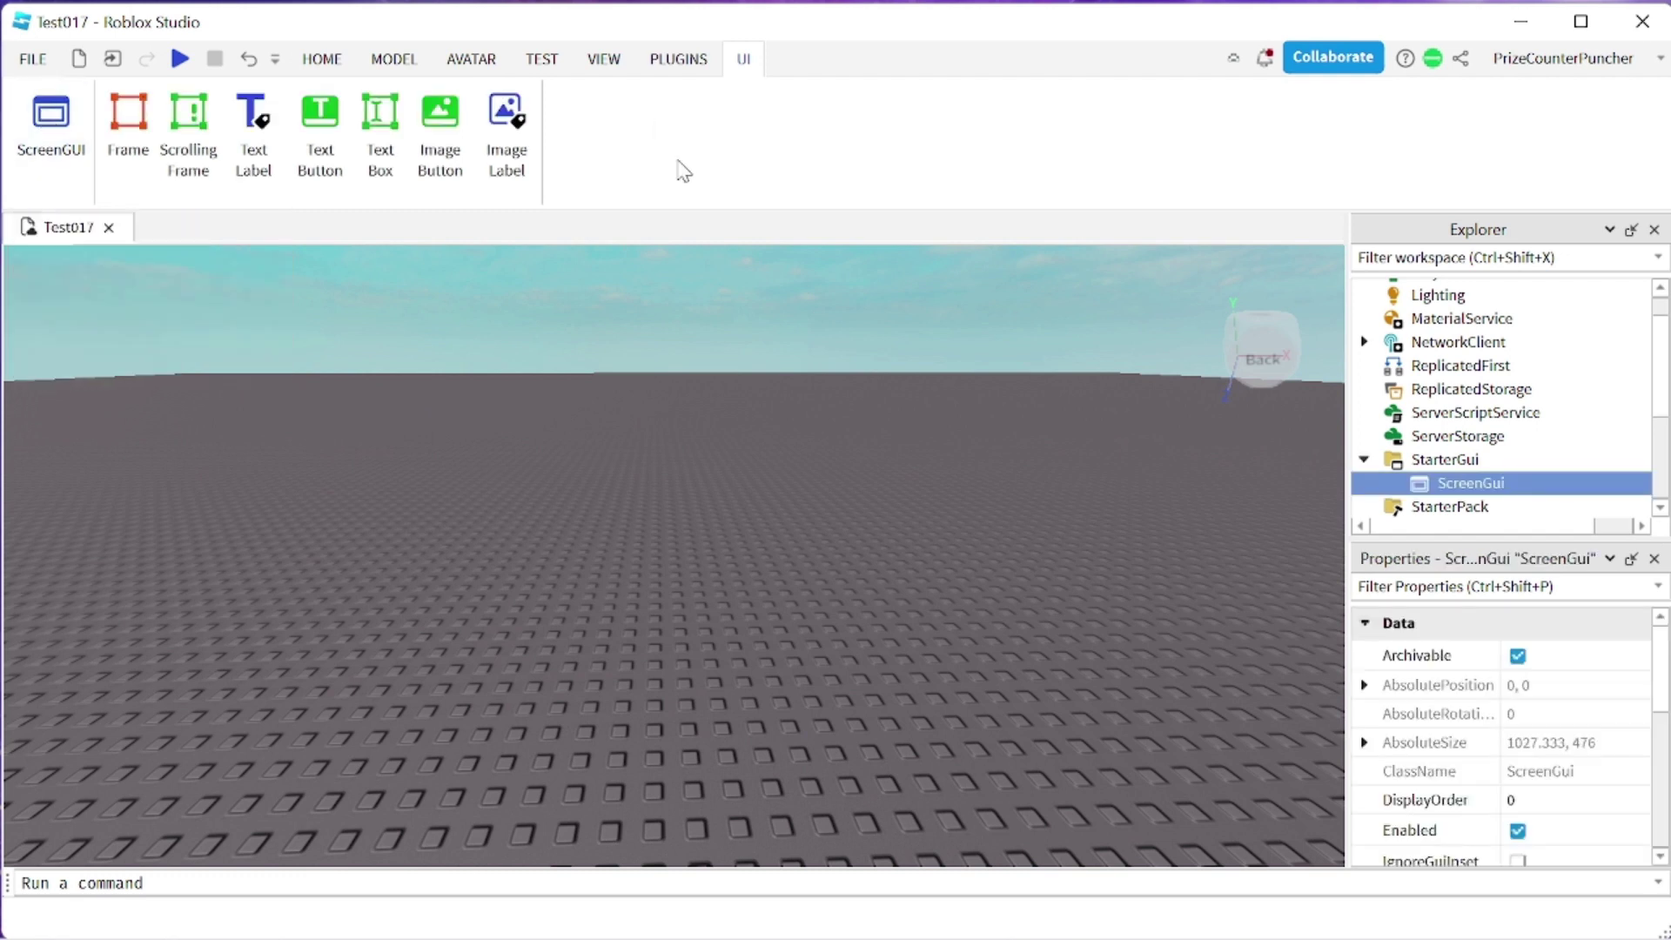
click(383, 118)
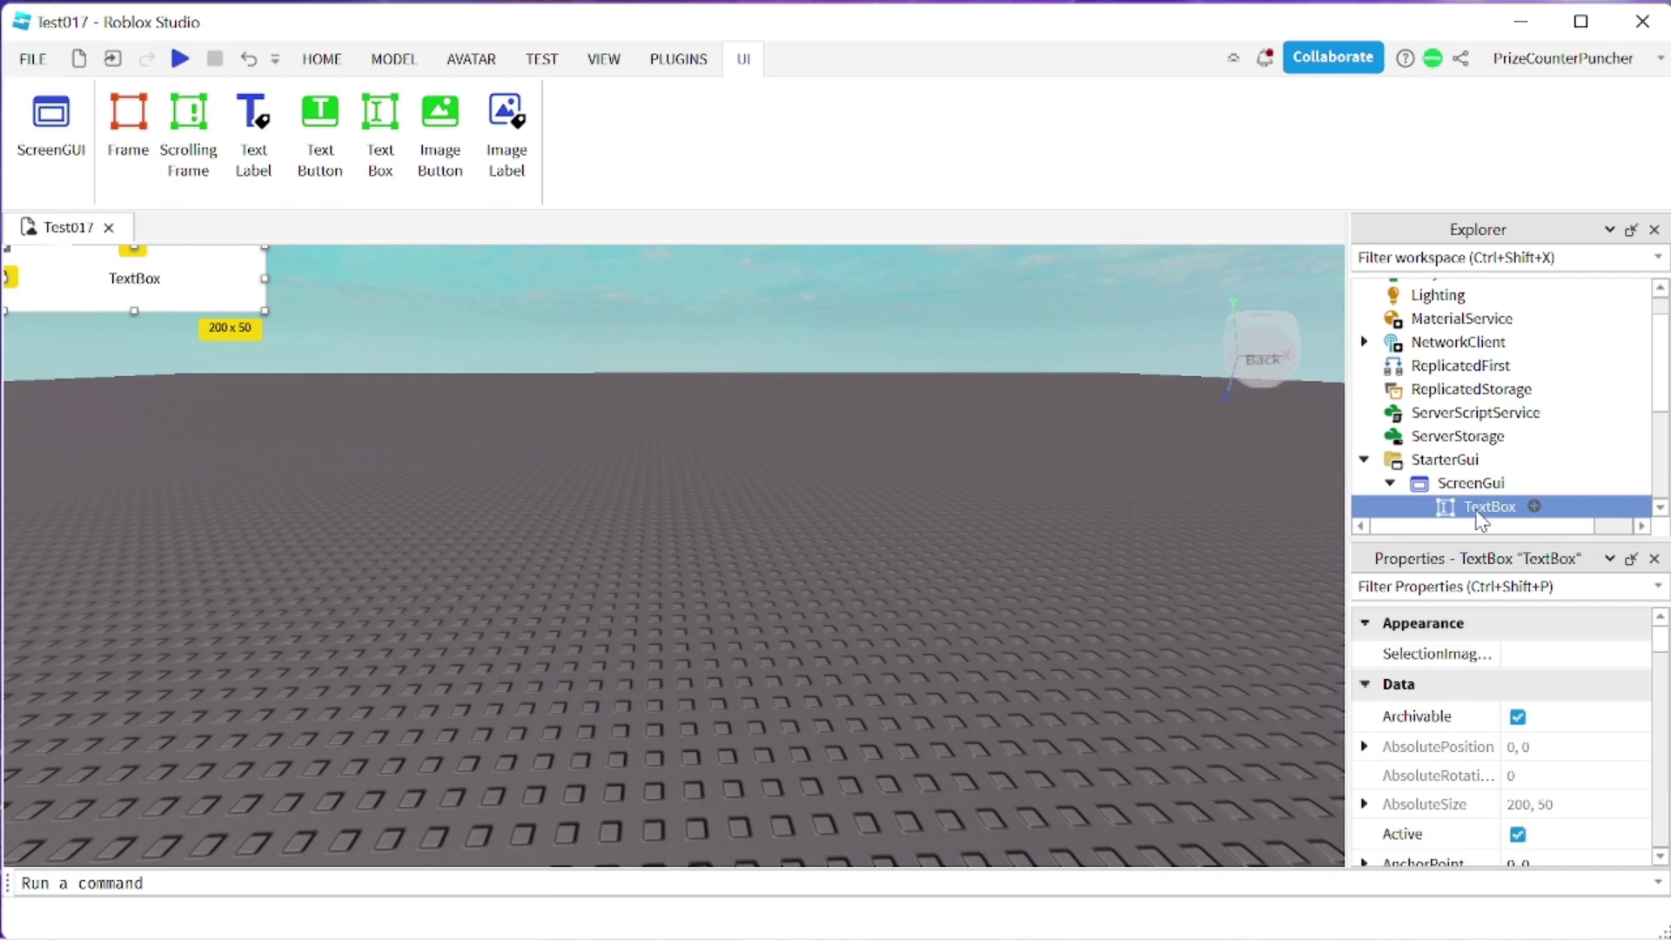
Set the TextBox BackgroundColor3 to yellow [235, 235, 68] using the Select Color picker.
scroll(1470, 713, down, 3)
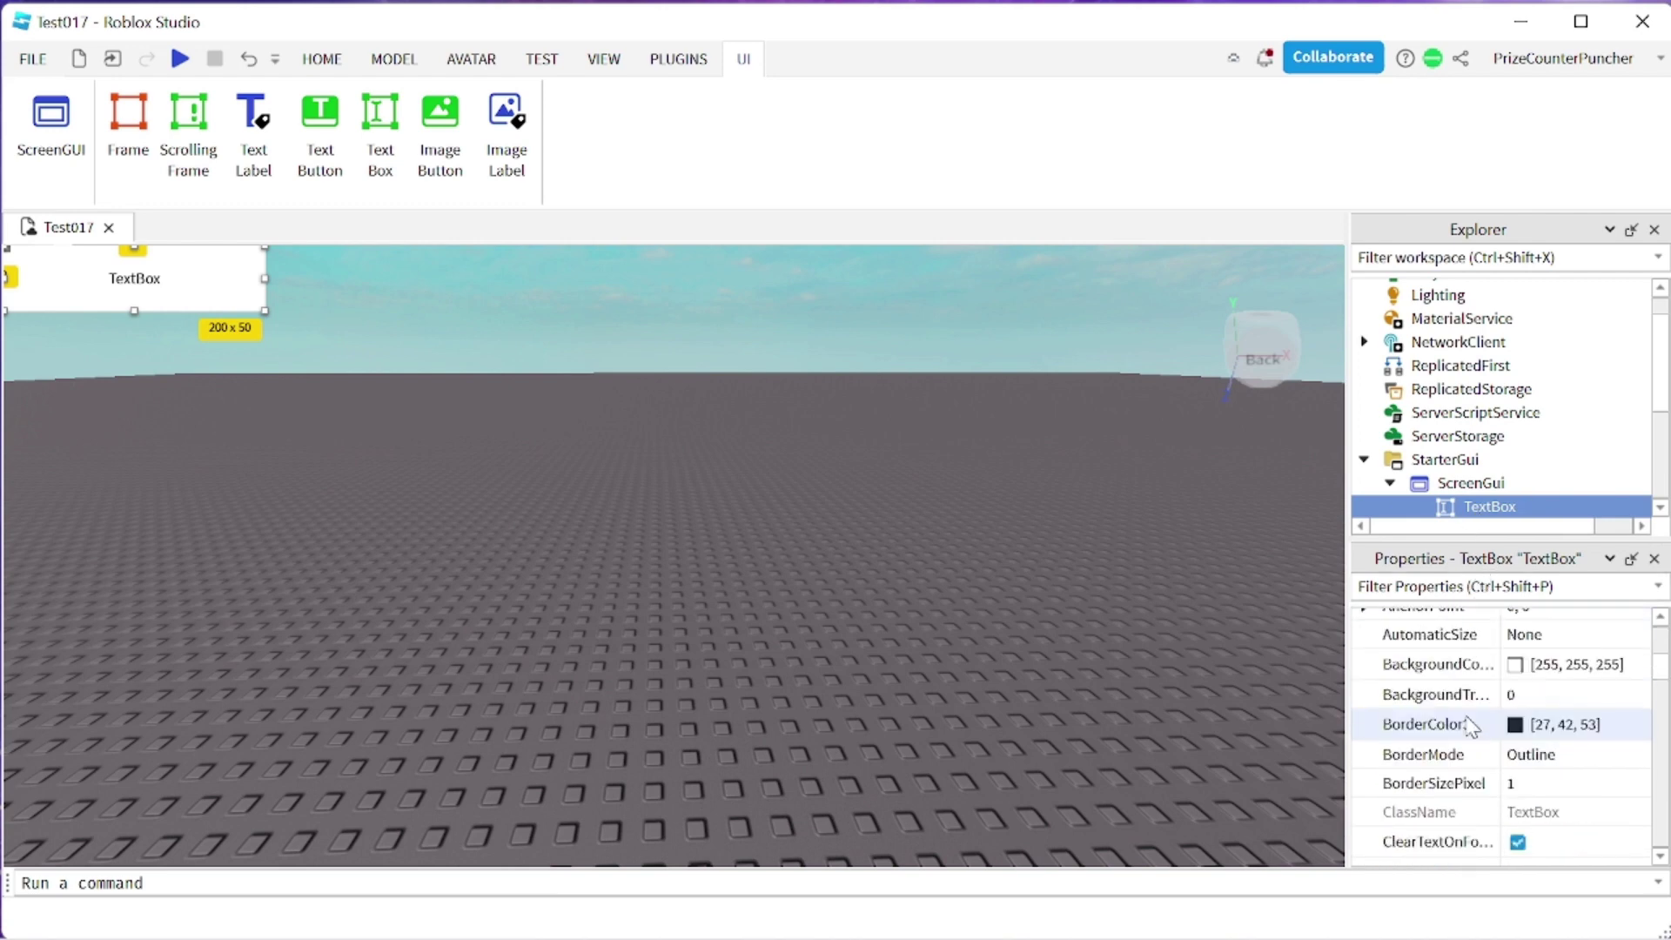
click(1440, 669)
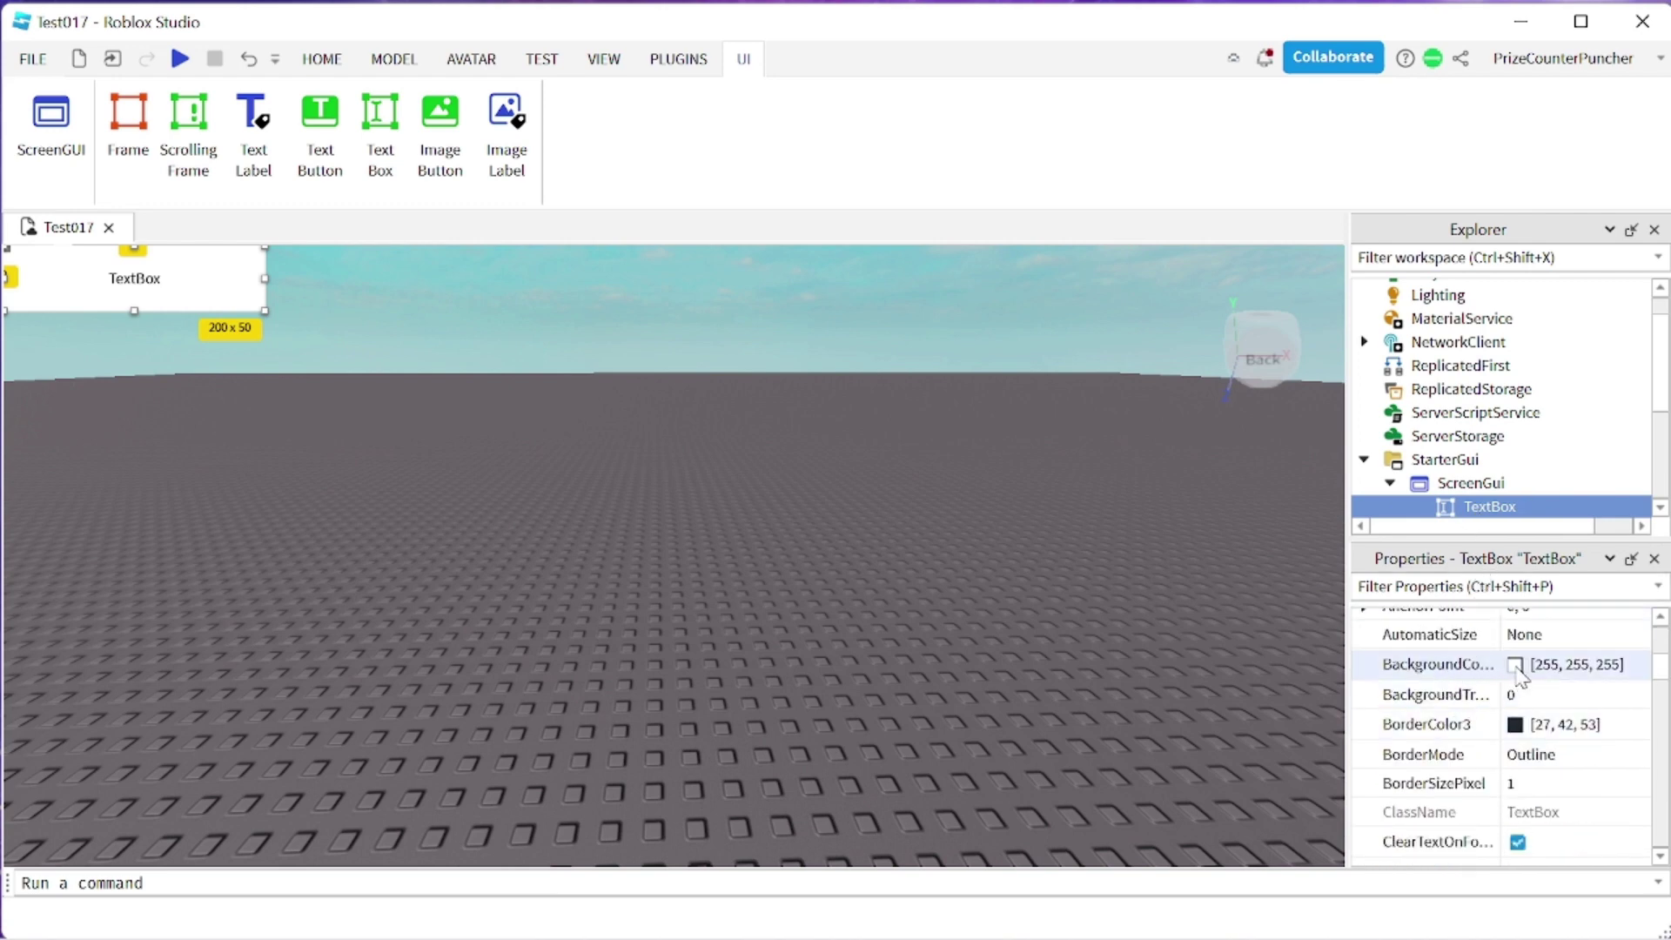
click(1515, 665)
click(1059, 331)
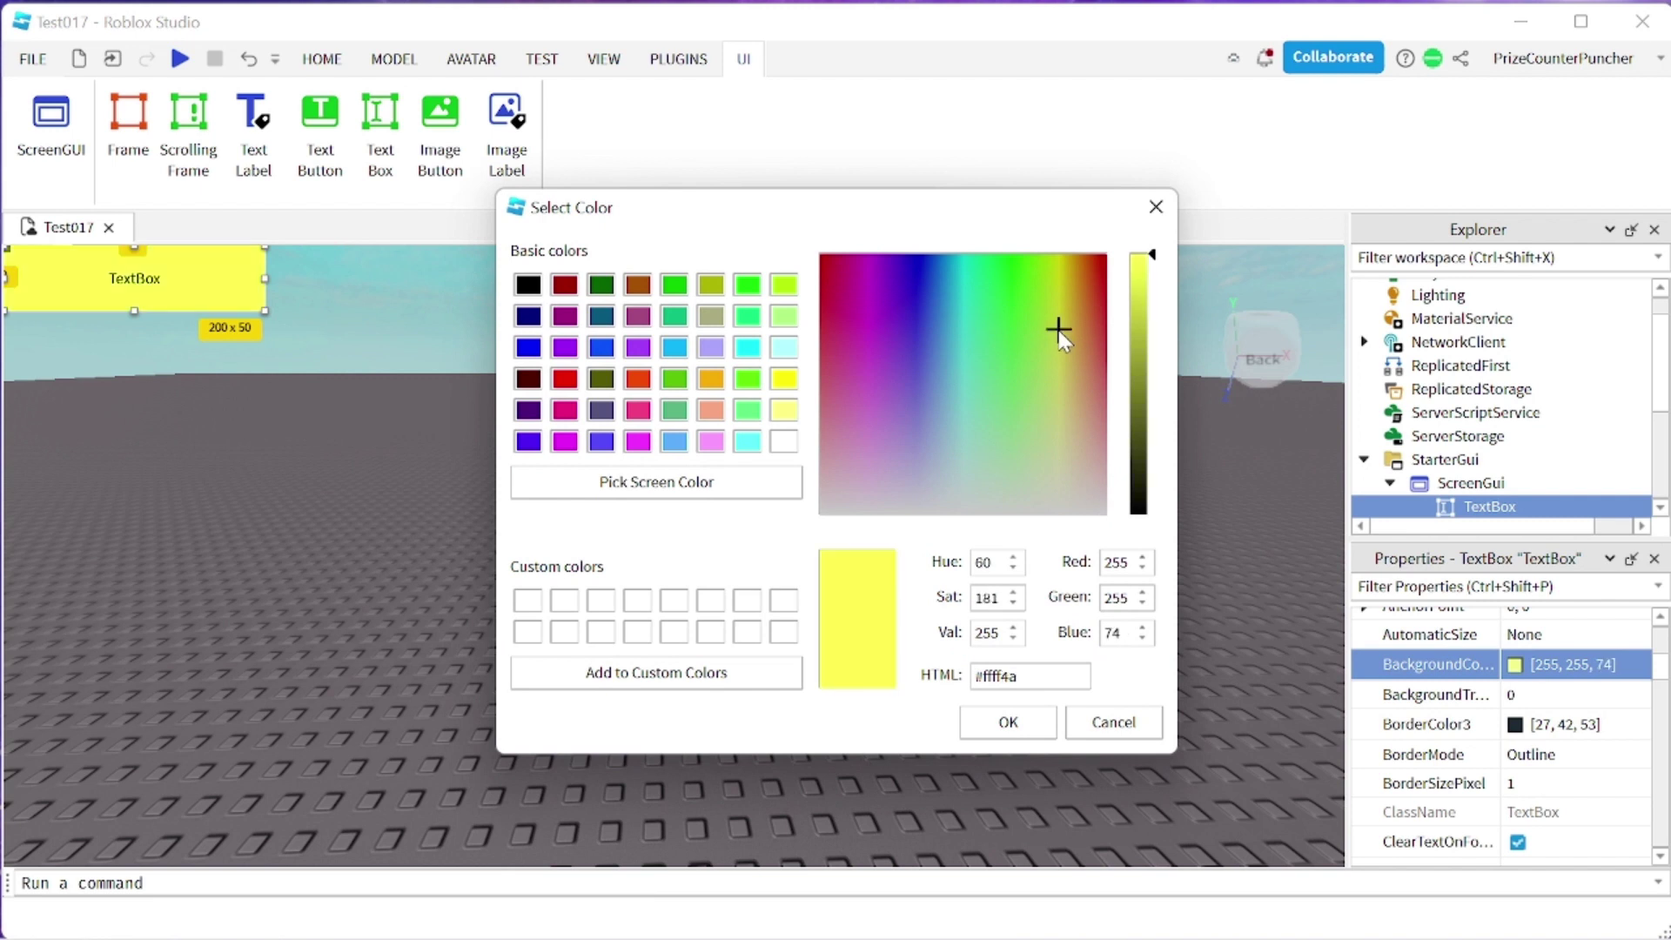
click(1142, 306)
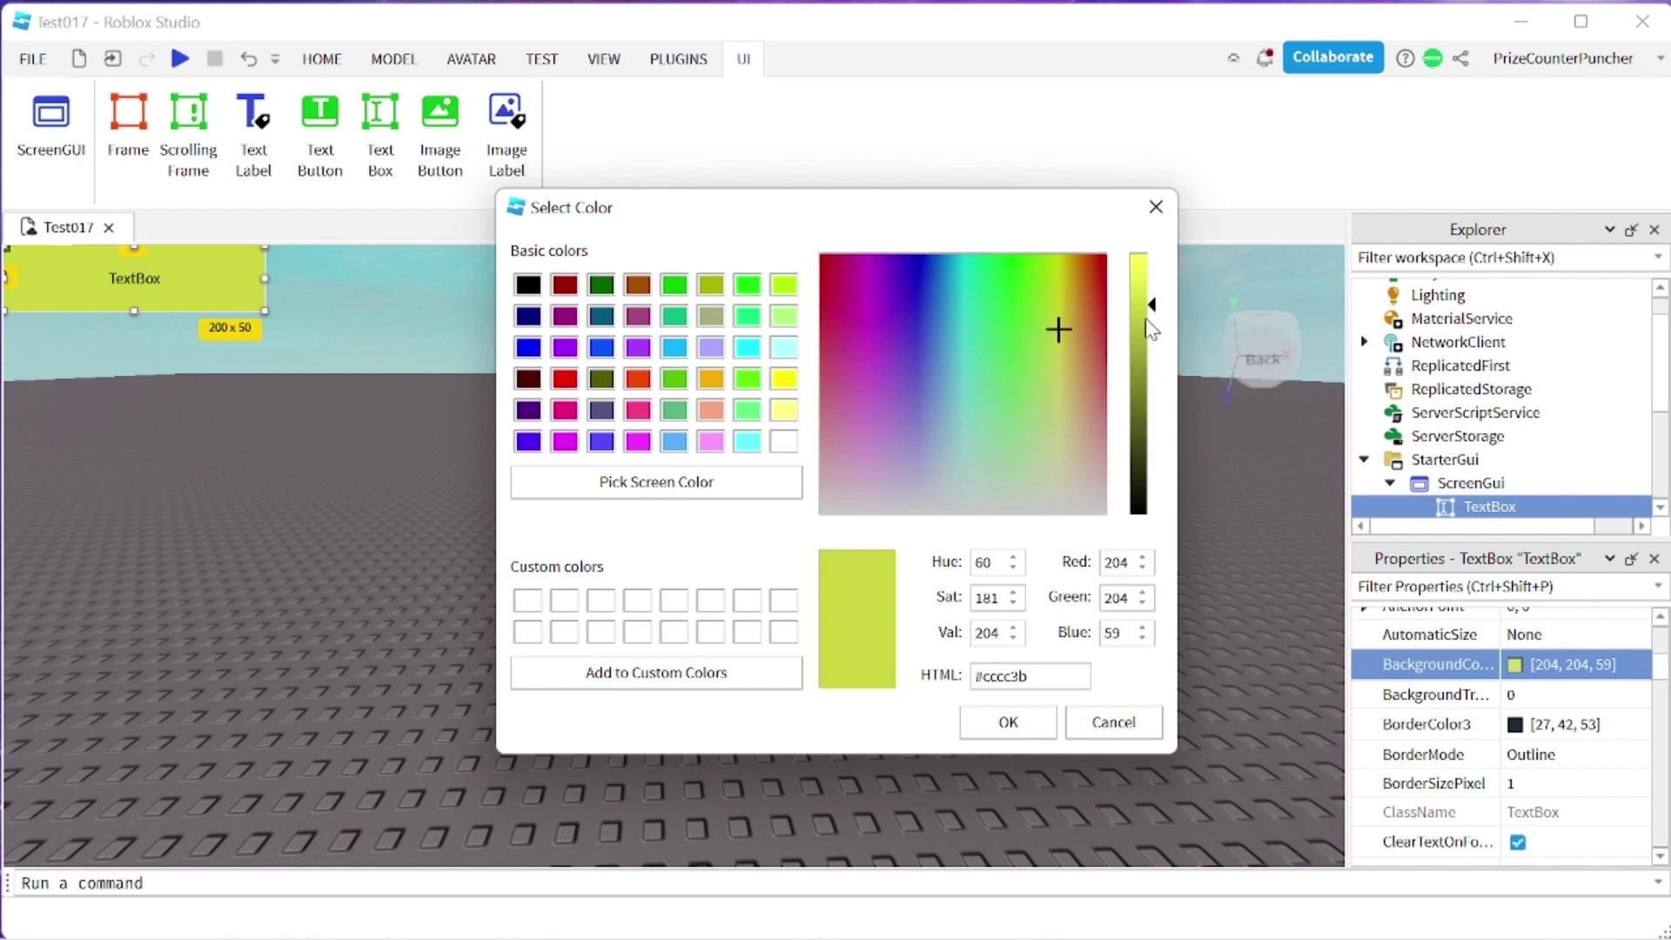
click(1144, 273)
click(1007, 723)
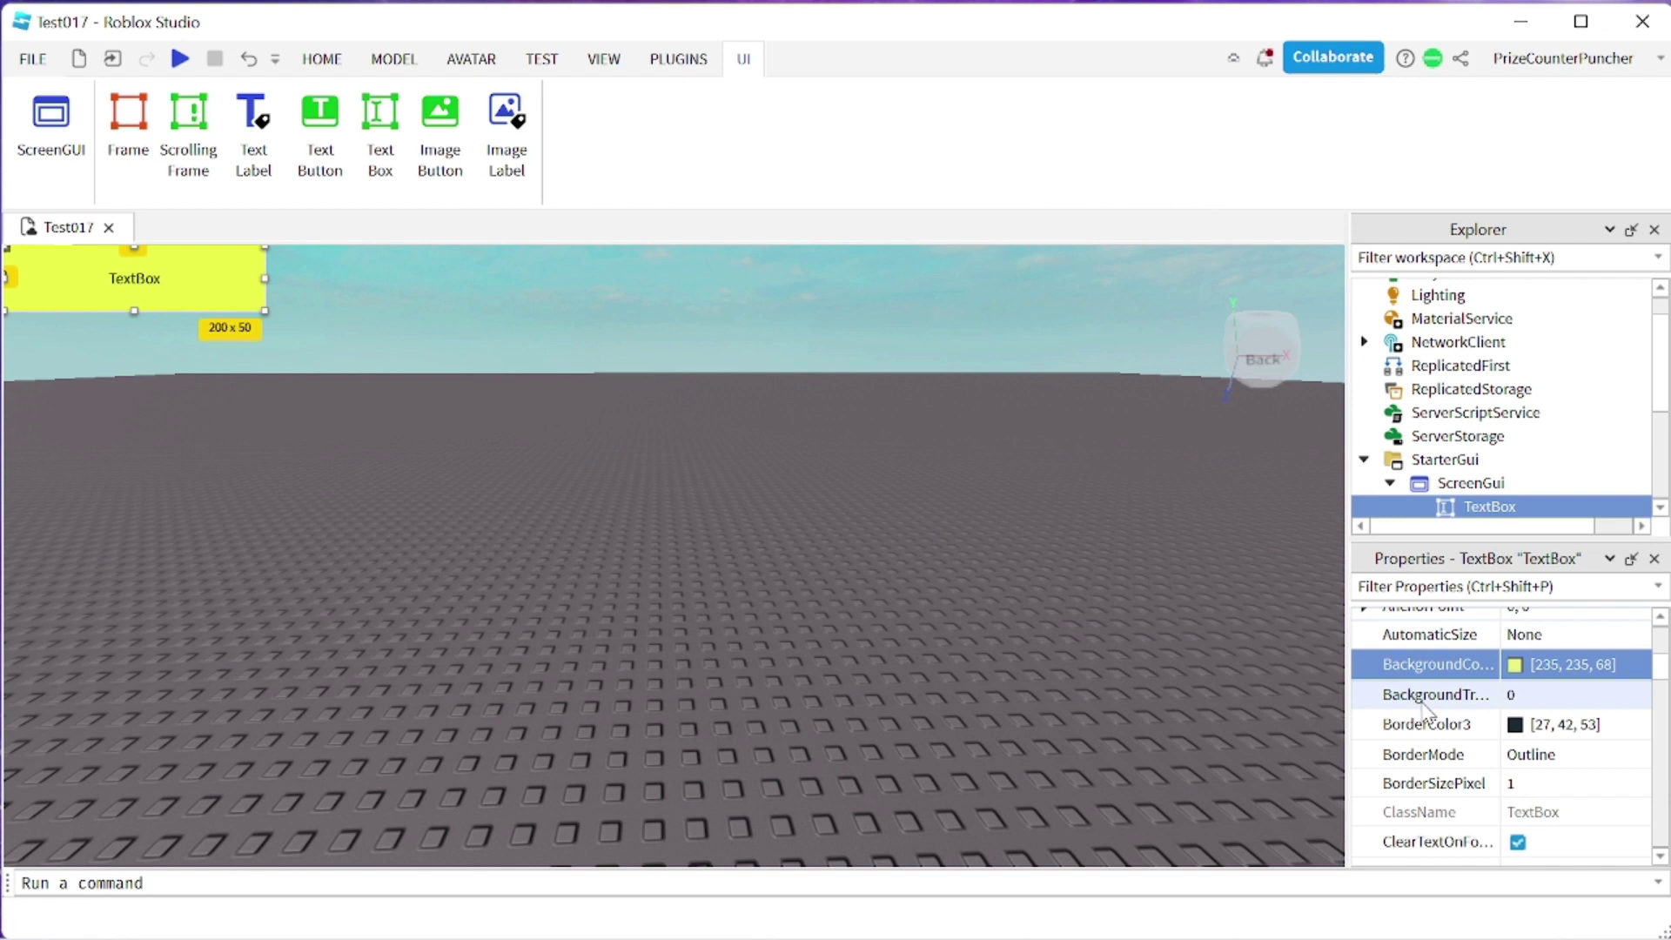
scroll(1427, 713, down, 3)
Set the TextBox Position to {0.05, 0},{0.8, 0}, near the bottom-left.
click(1364, 759)
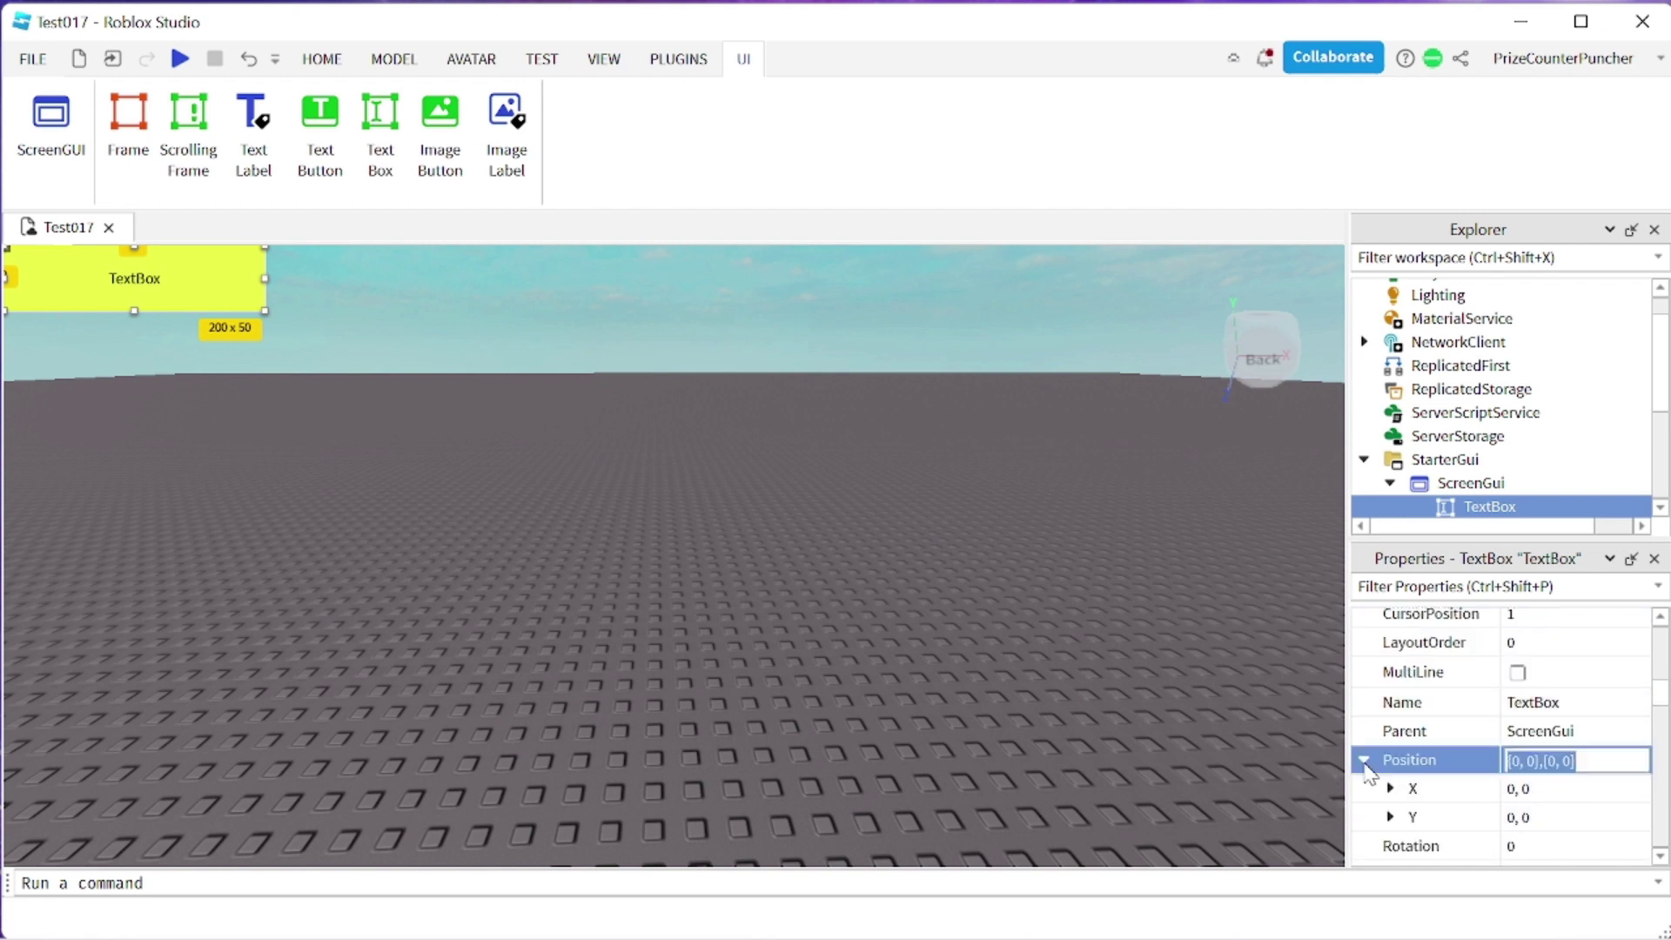
click(1390, 788)
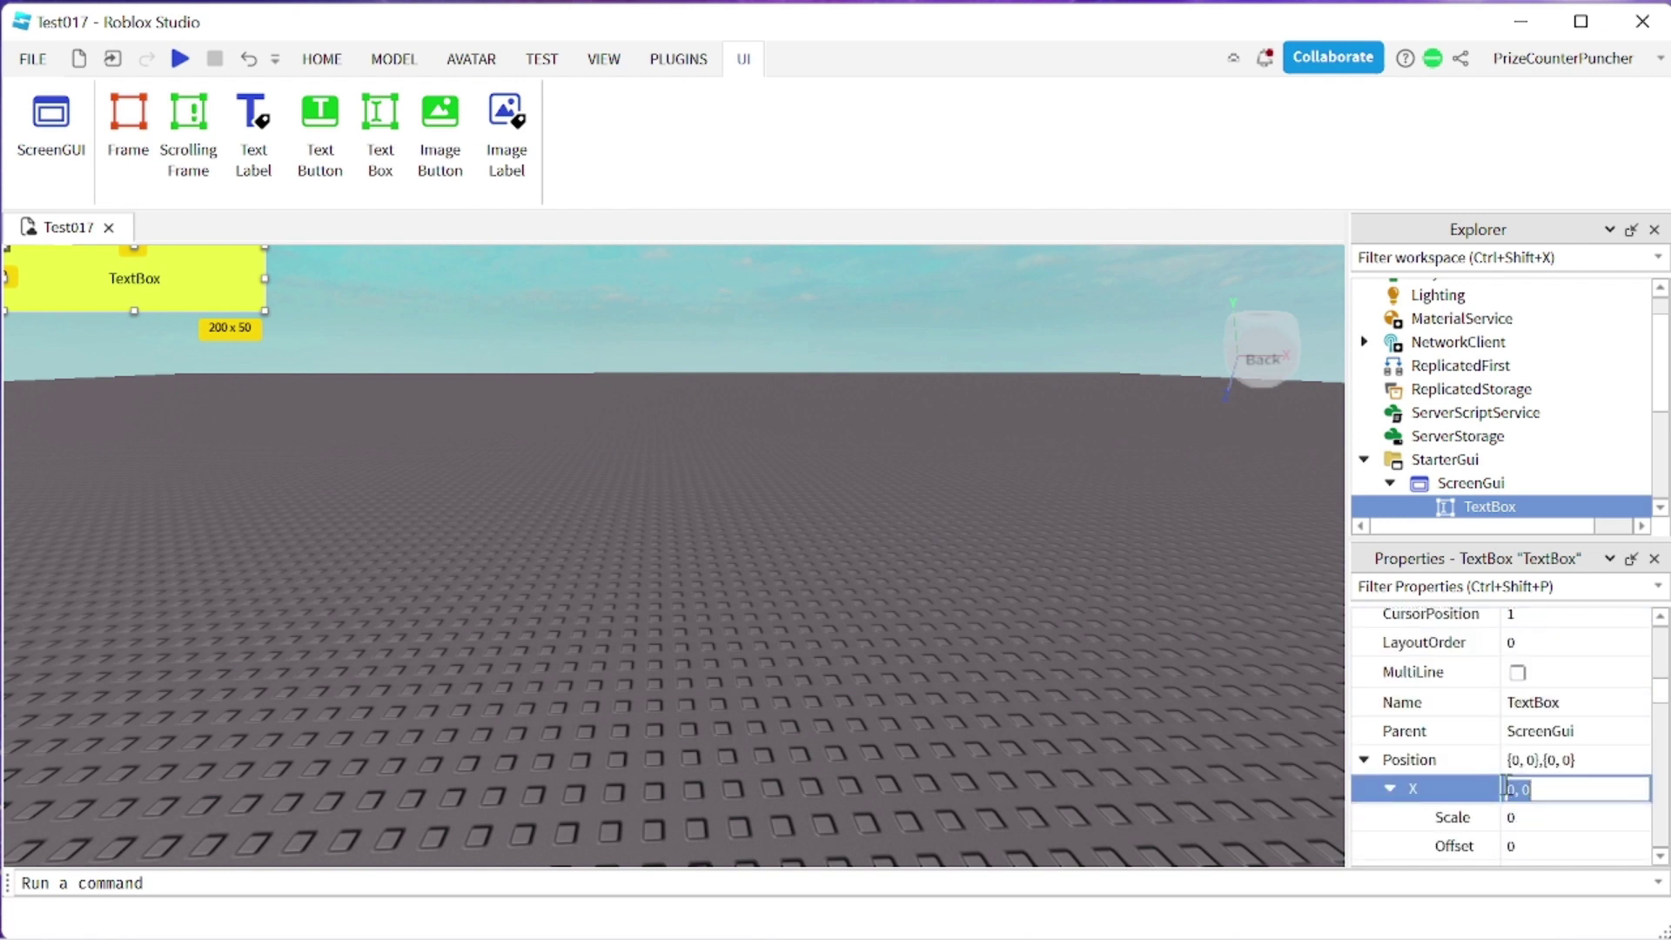
click(1534, 822)
text(.05)
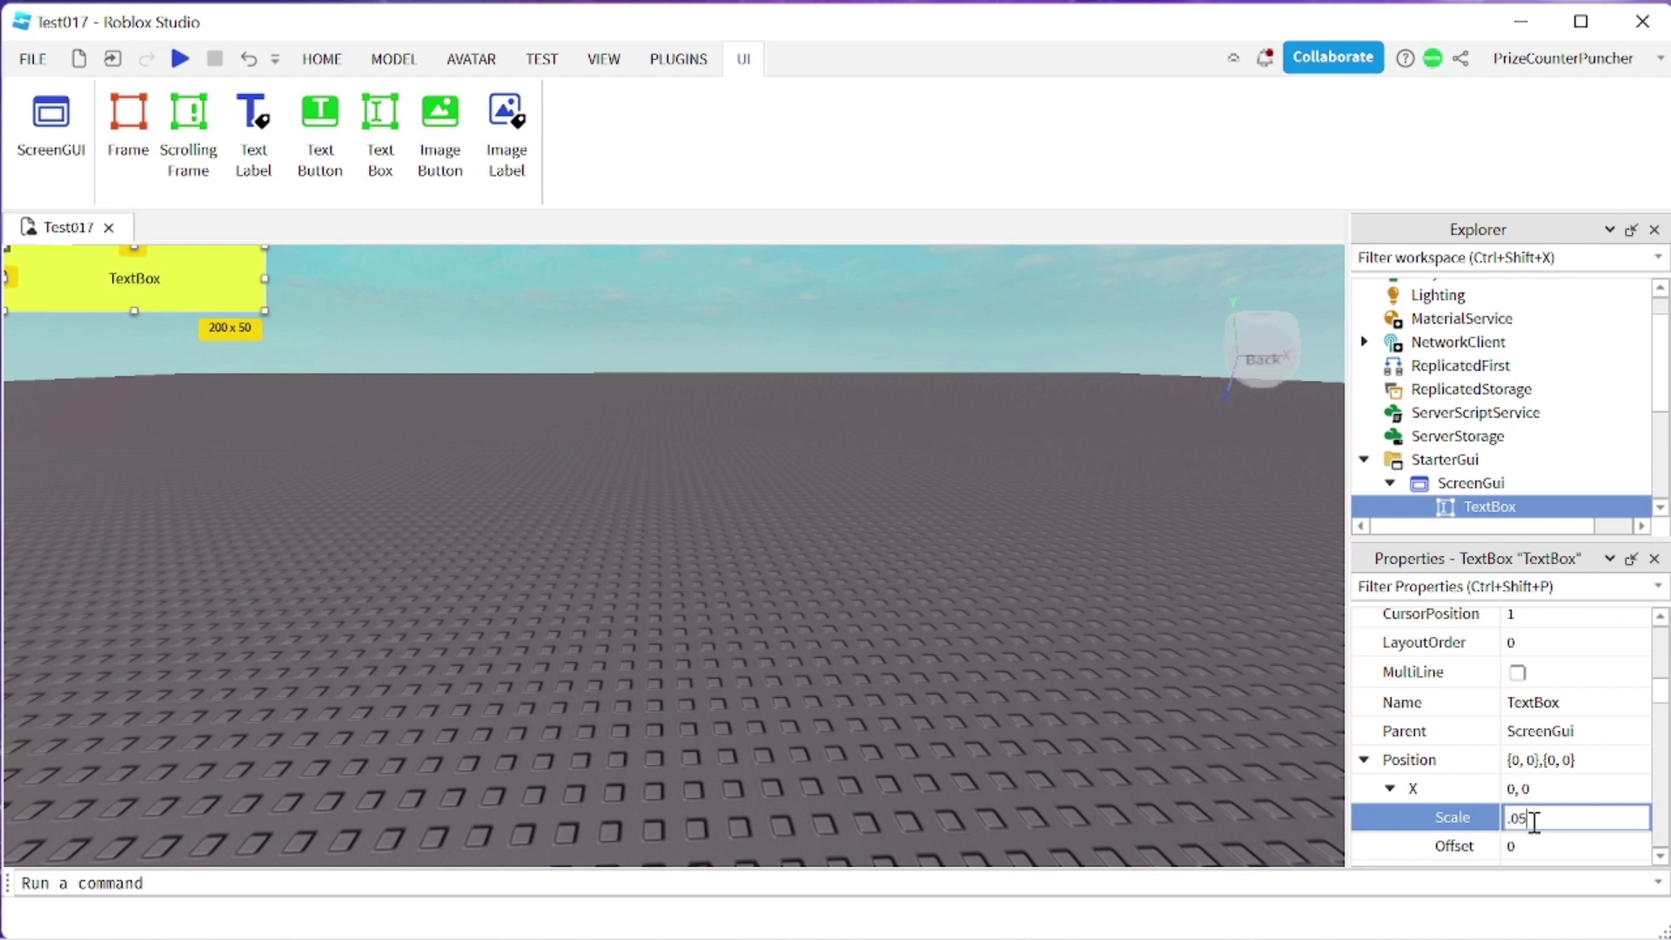
key(Return)
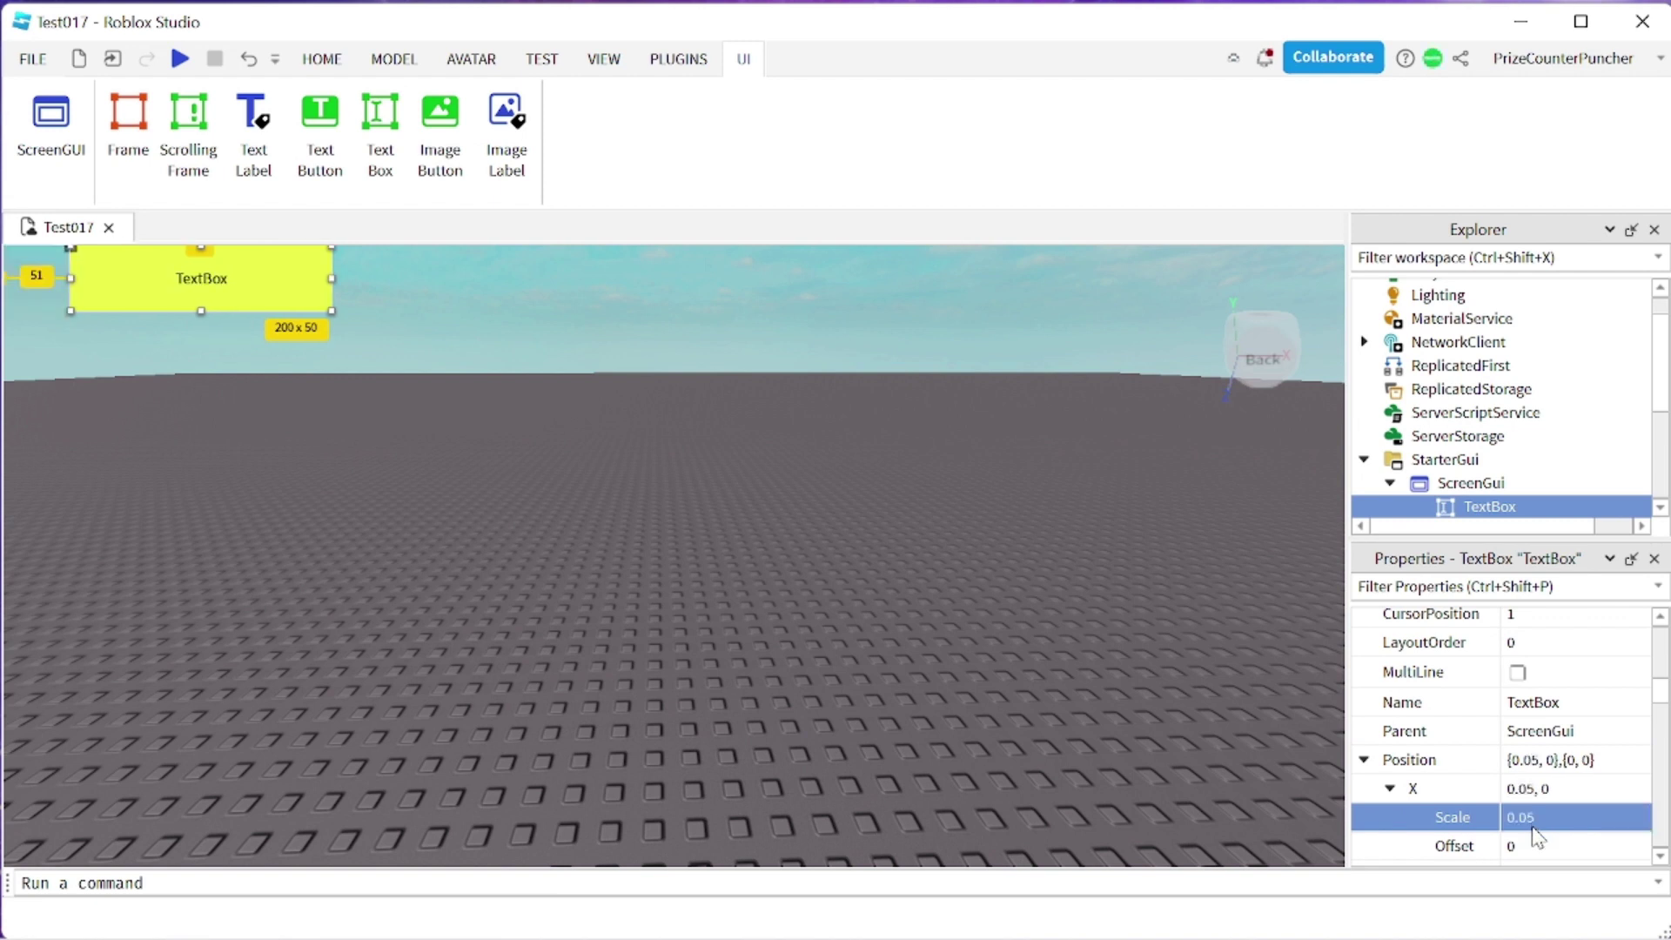
scroll(1484, 823, down, 1)
click(1391, 788)
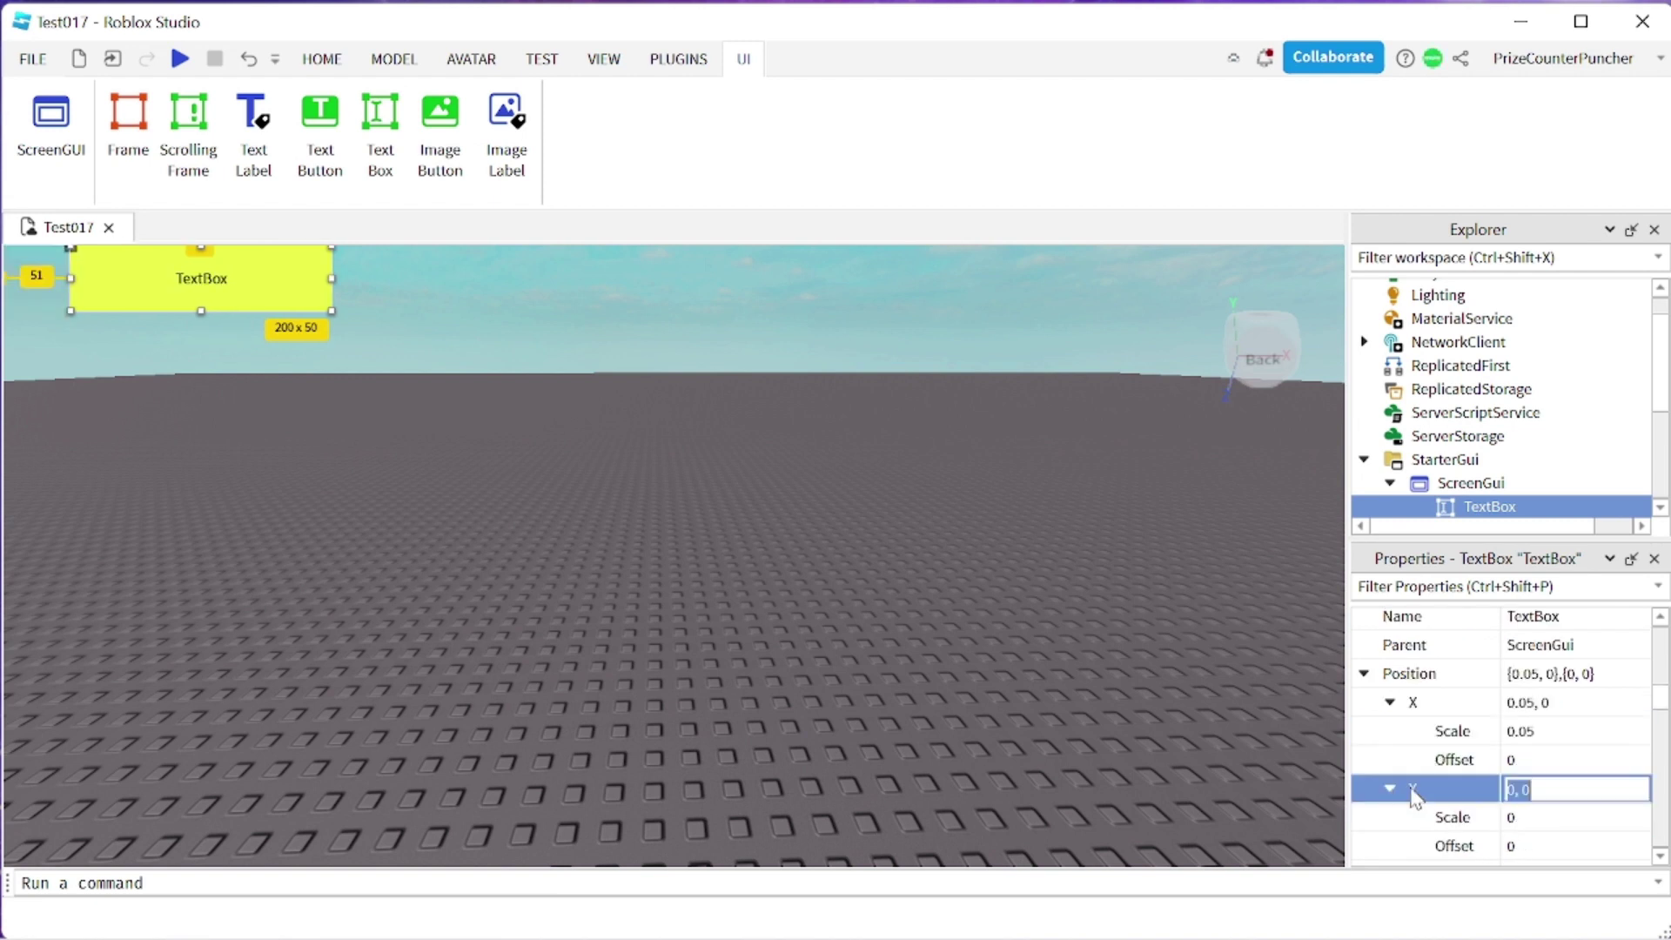
click(1532, 817)
text(.8)
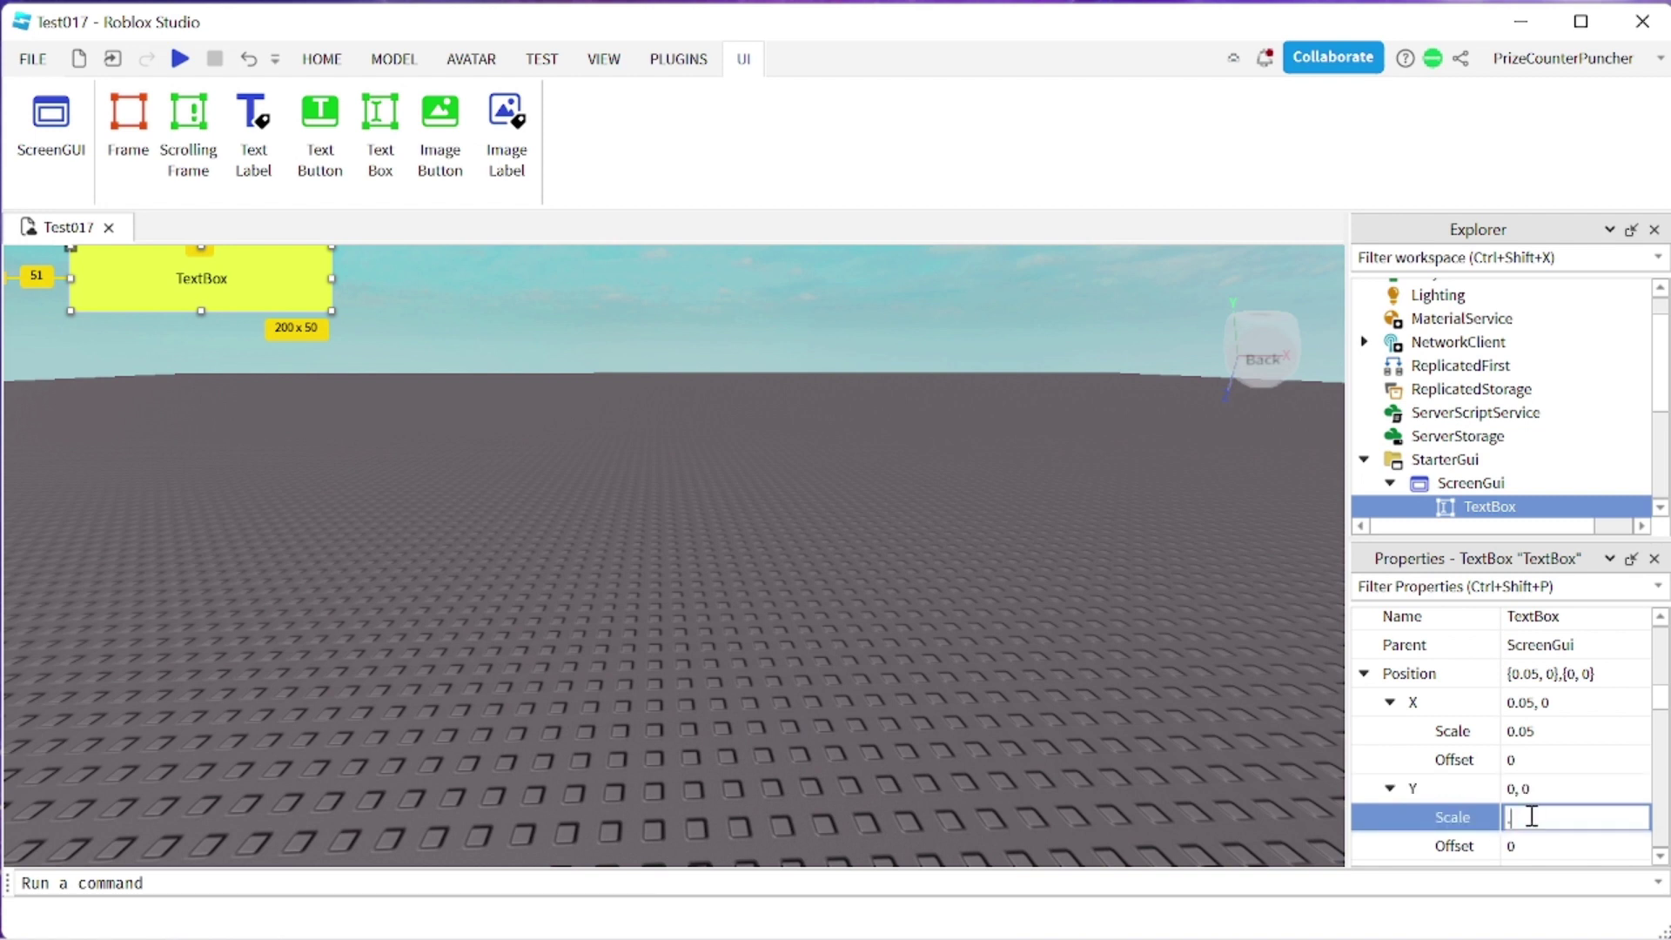
key(Return)
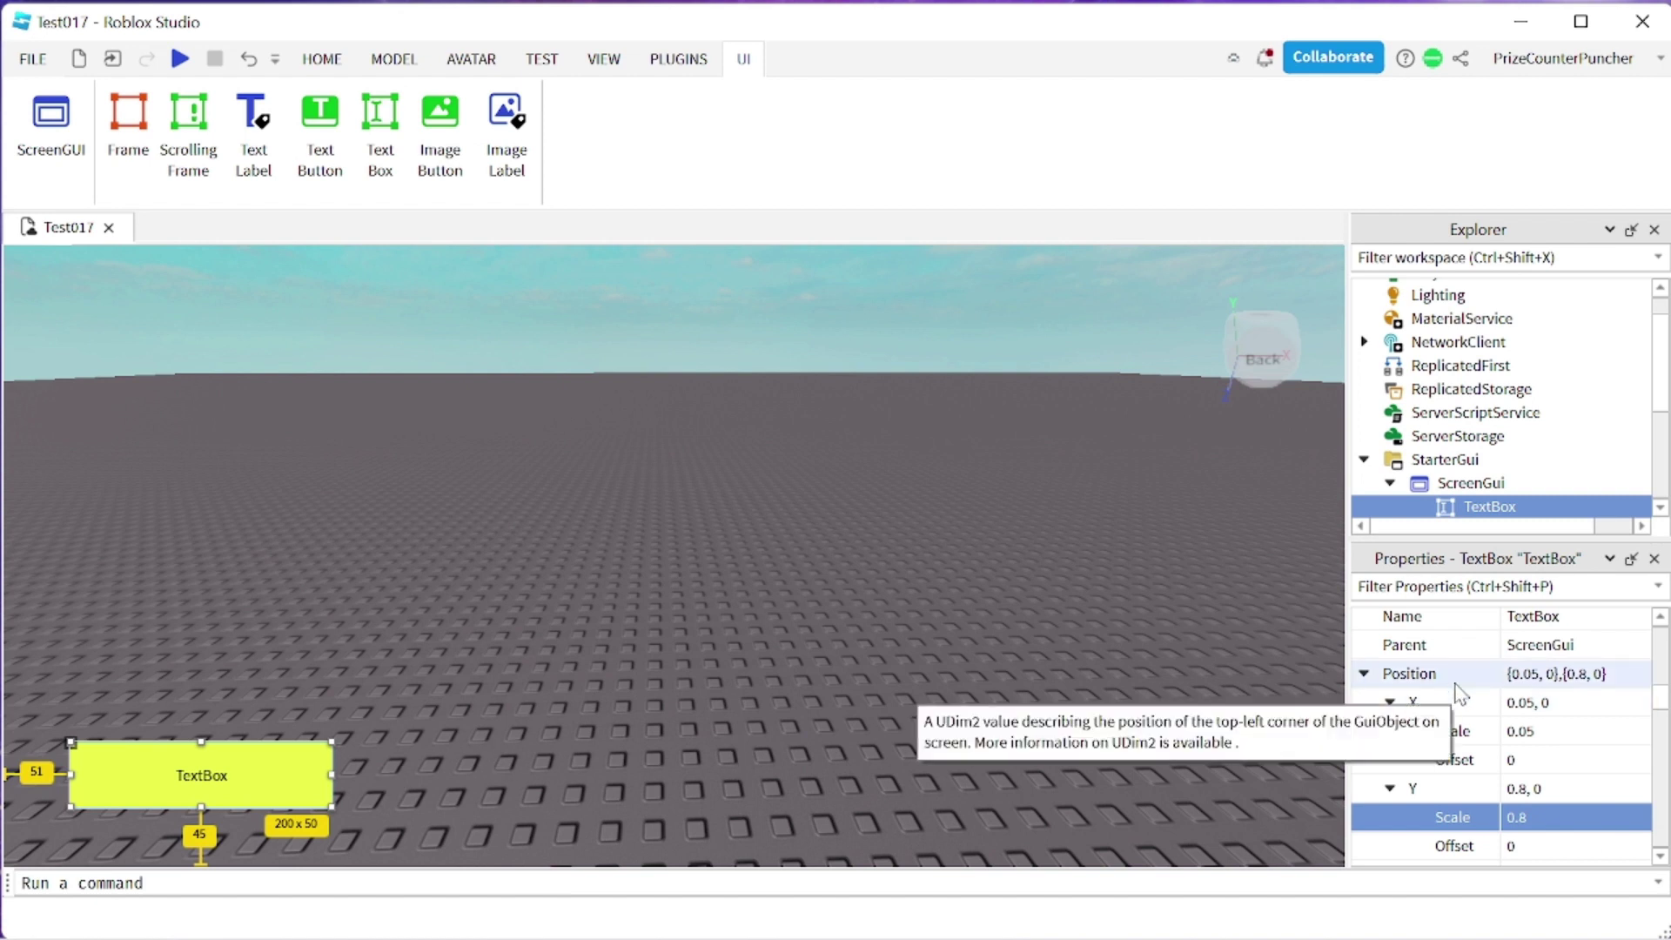
scroll(1470, 682, down, 3)
Change the TextBox's TextSize from 14 to 20.
scroll(1472, 687, down, 5)
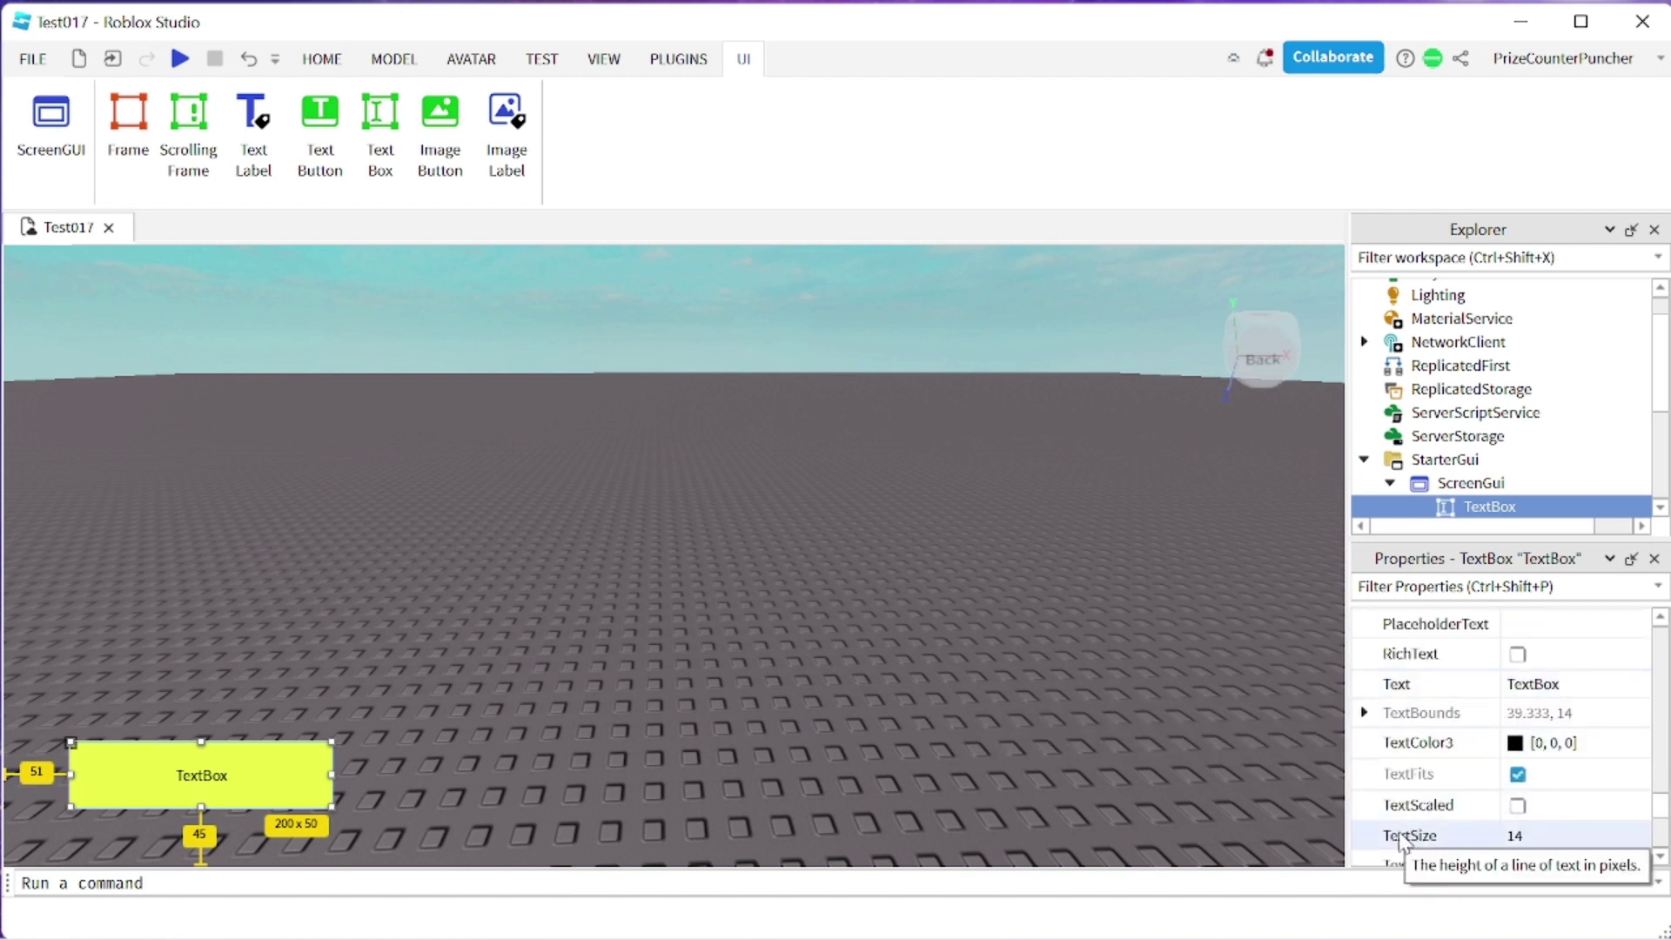
click(1540, 837)
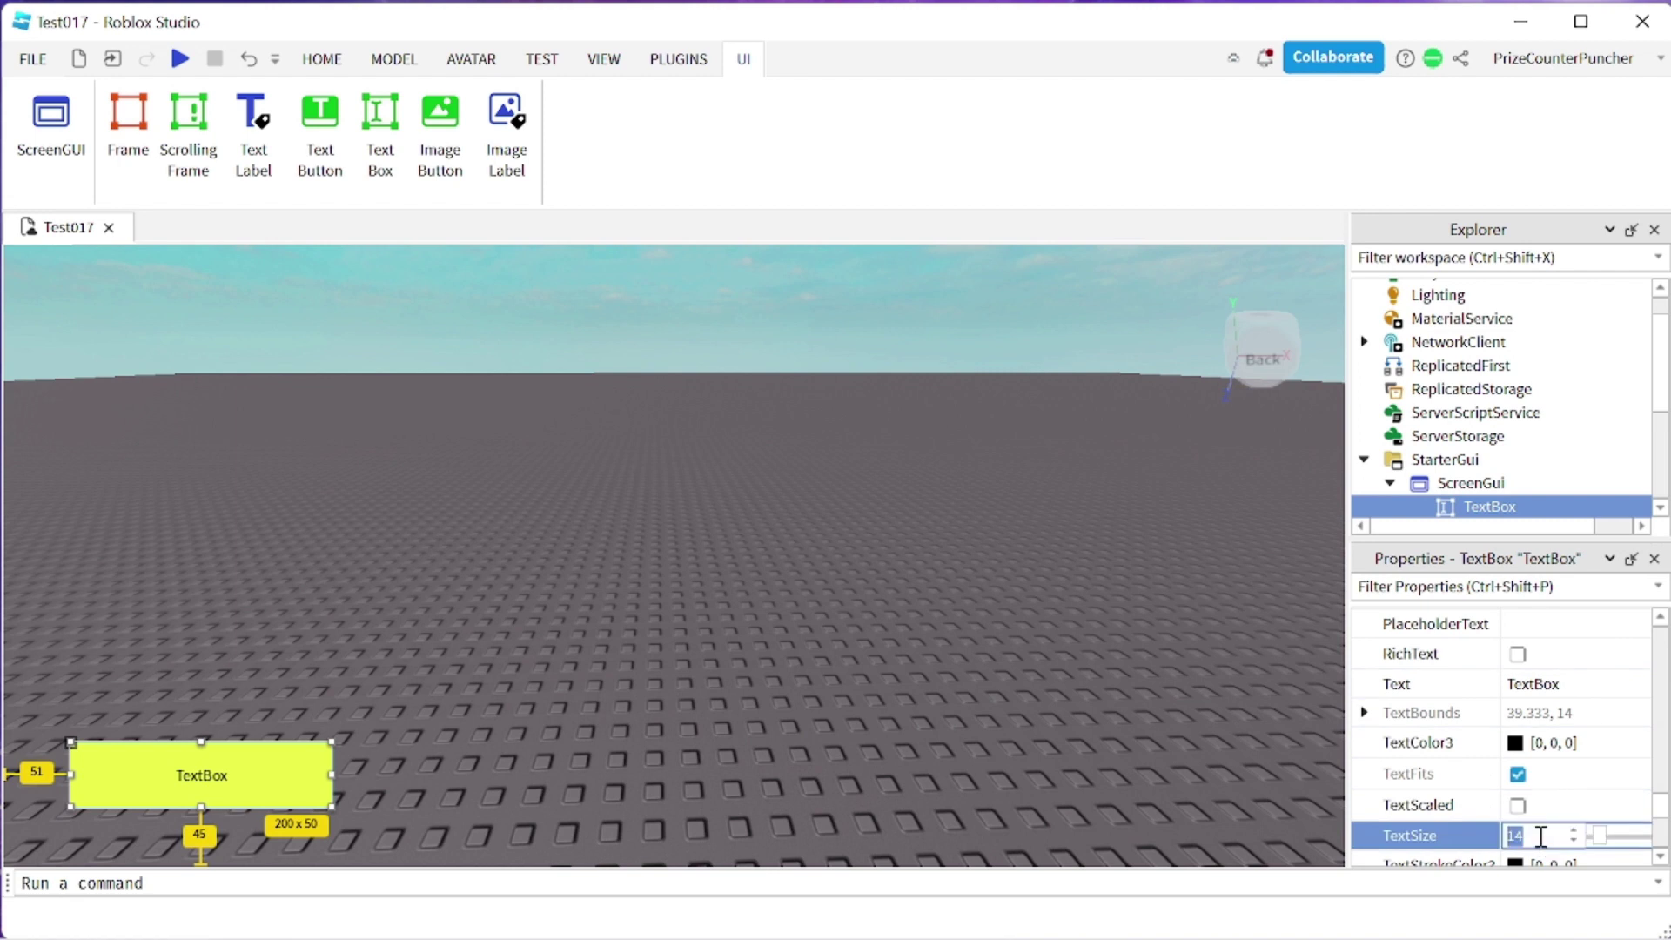
text(20)
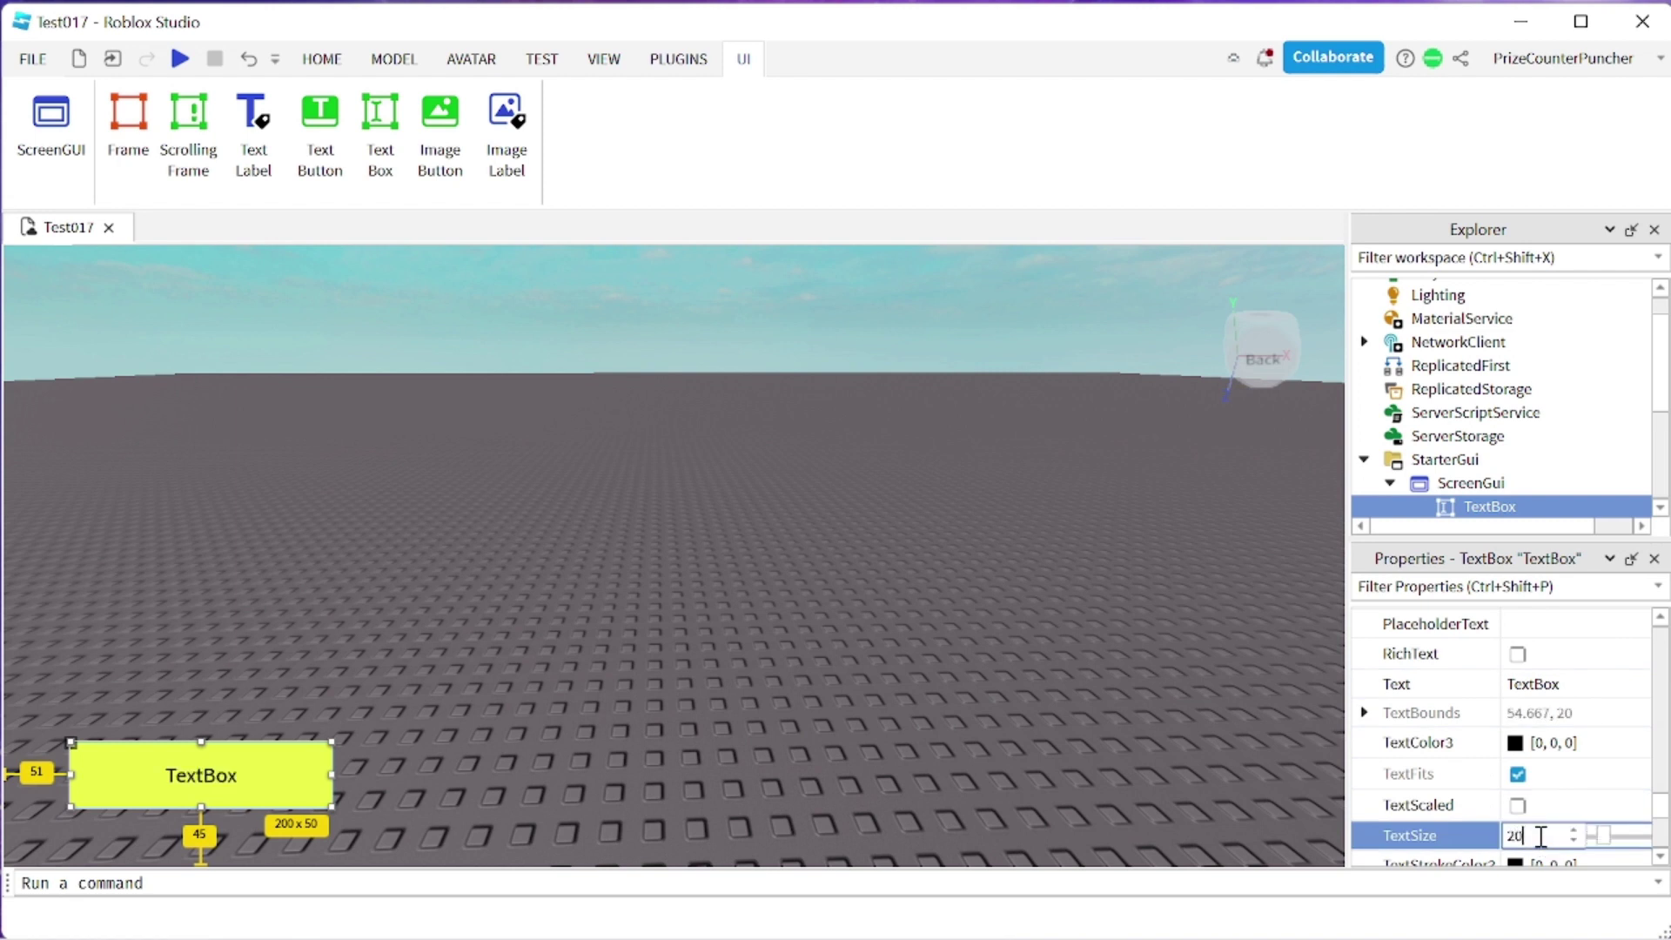
key(Return)
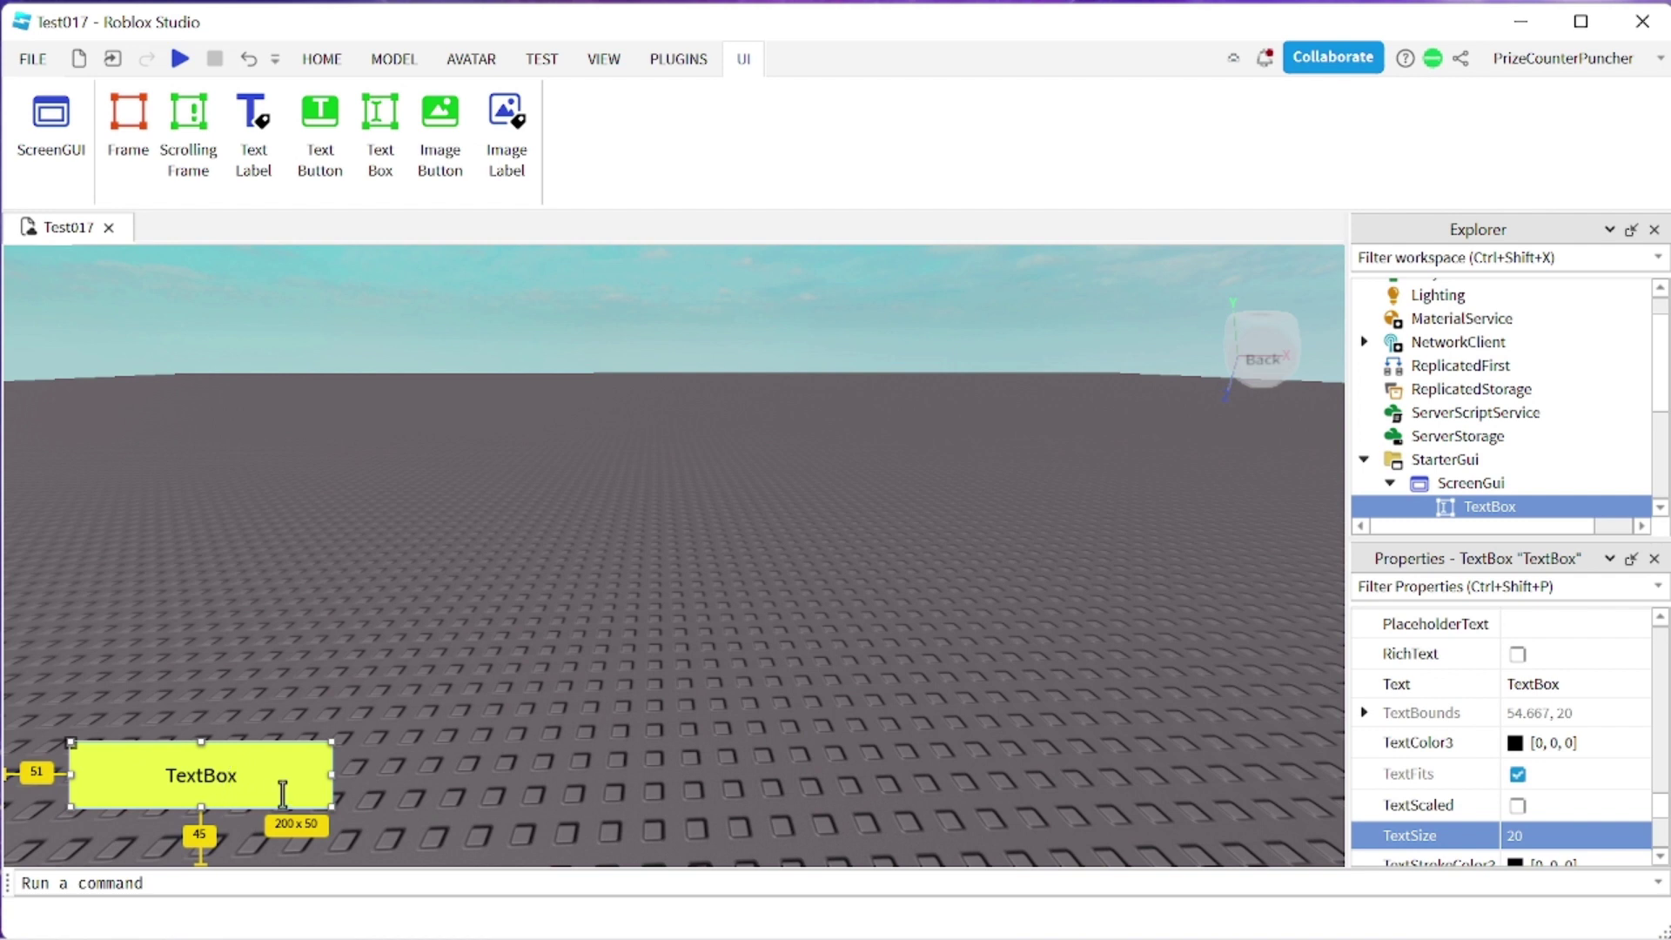
Replace the TextBox's text with 'Hello' by editing it in the viewport.
double_click(202, 782)
text(Hello)
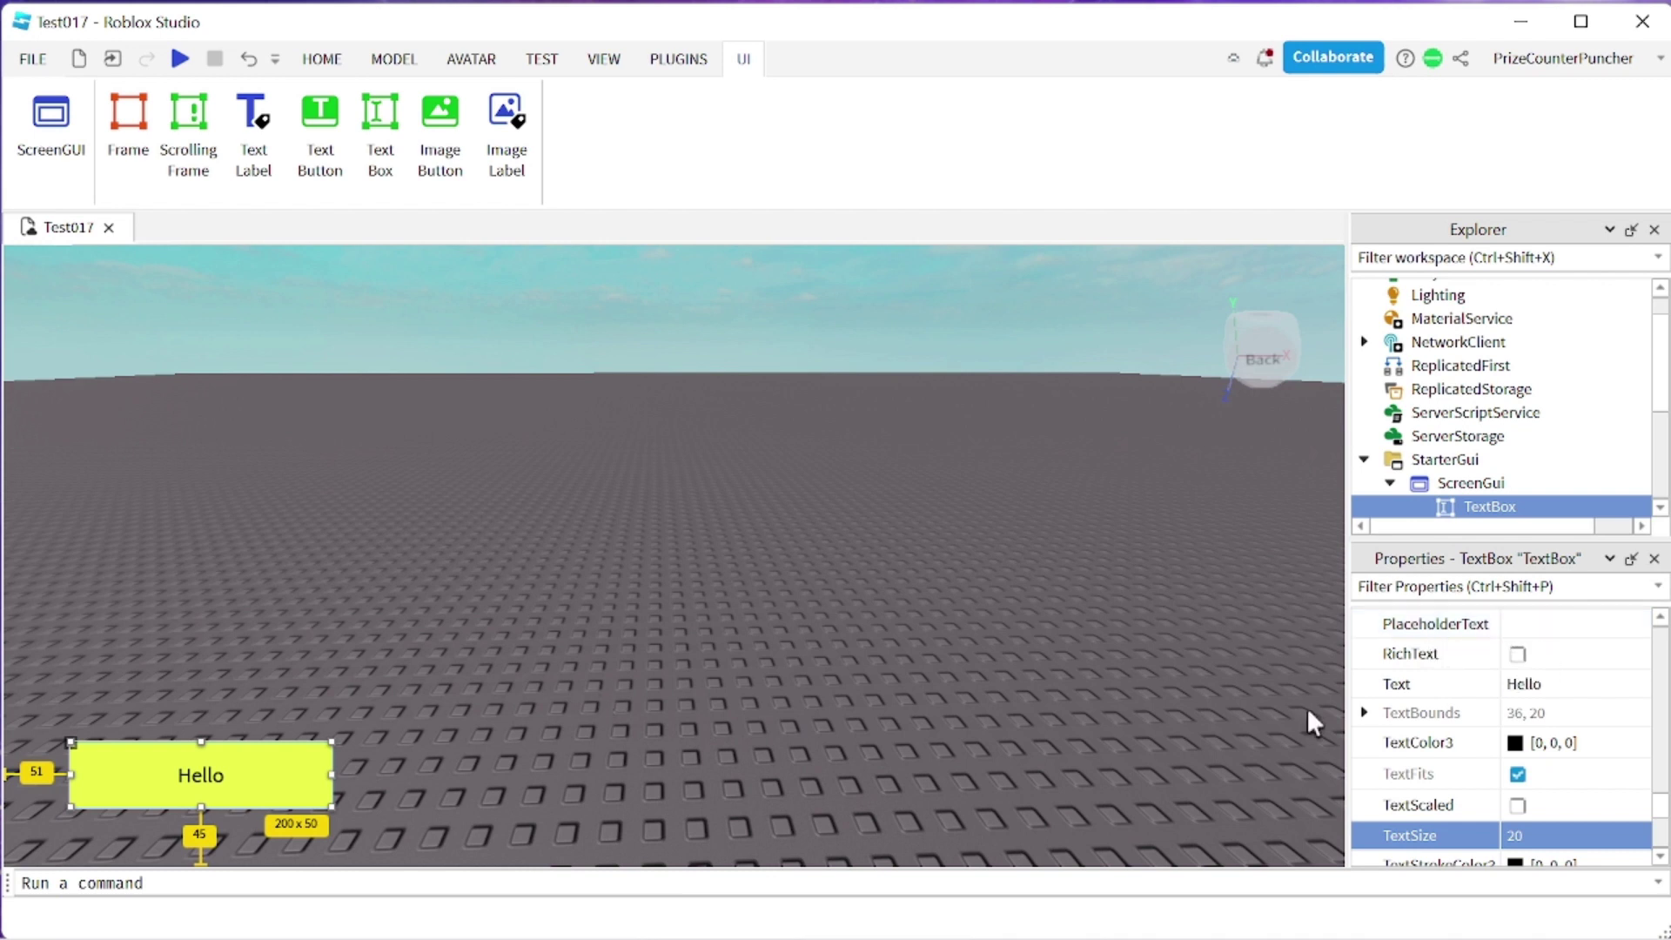
click(1525, 621)
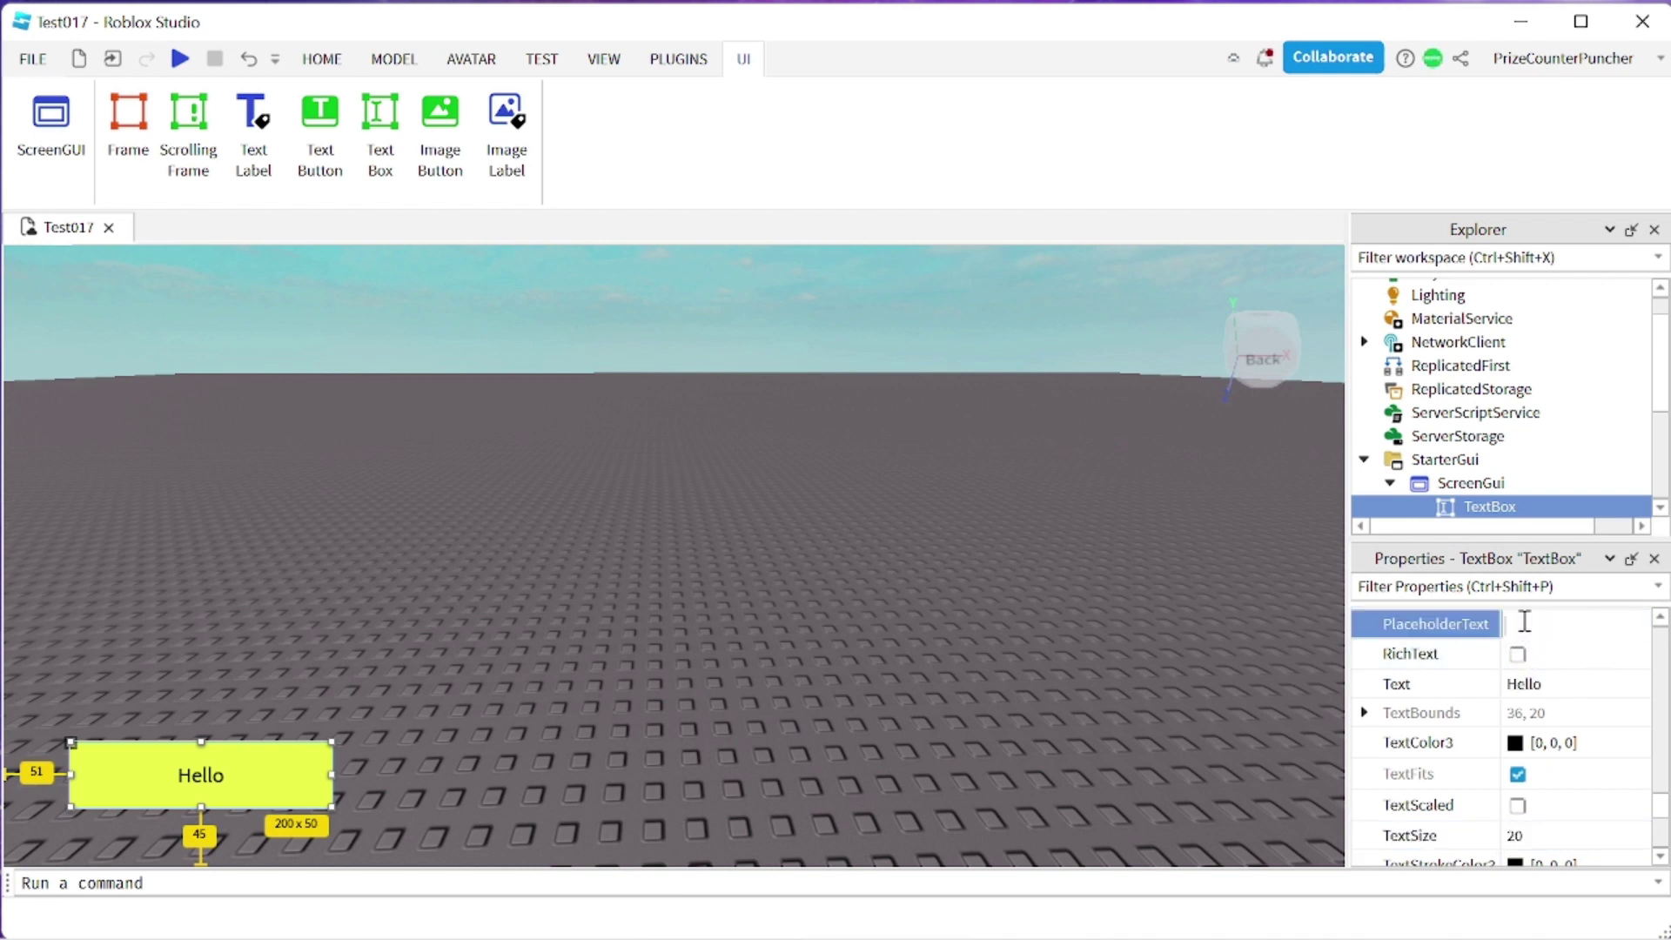
Set PlaceholderText to 'Enter your message' and clear the TextBox's text in the viewport.
text(Enter your message)
double_click(250, 775)
key(Return)
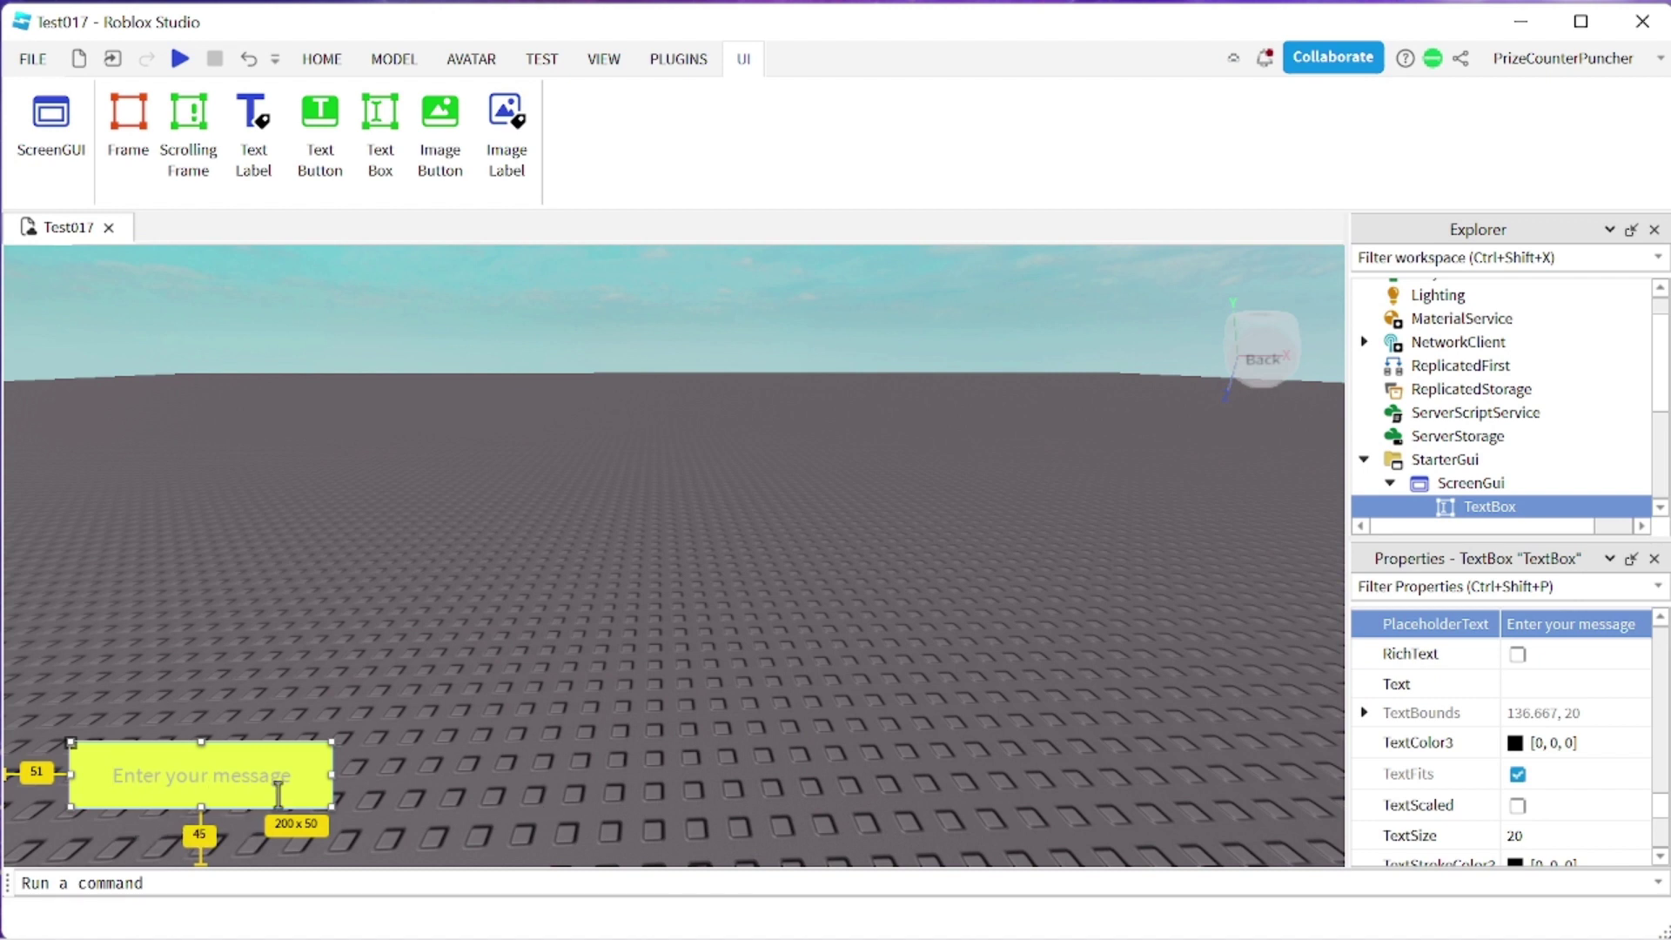
Change the PlaceholderText to 'Message here'.
click(1640, 619)
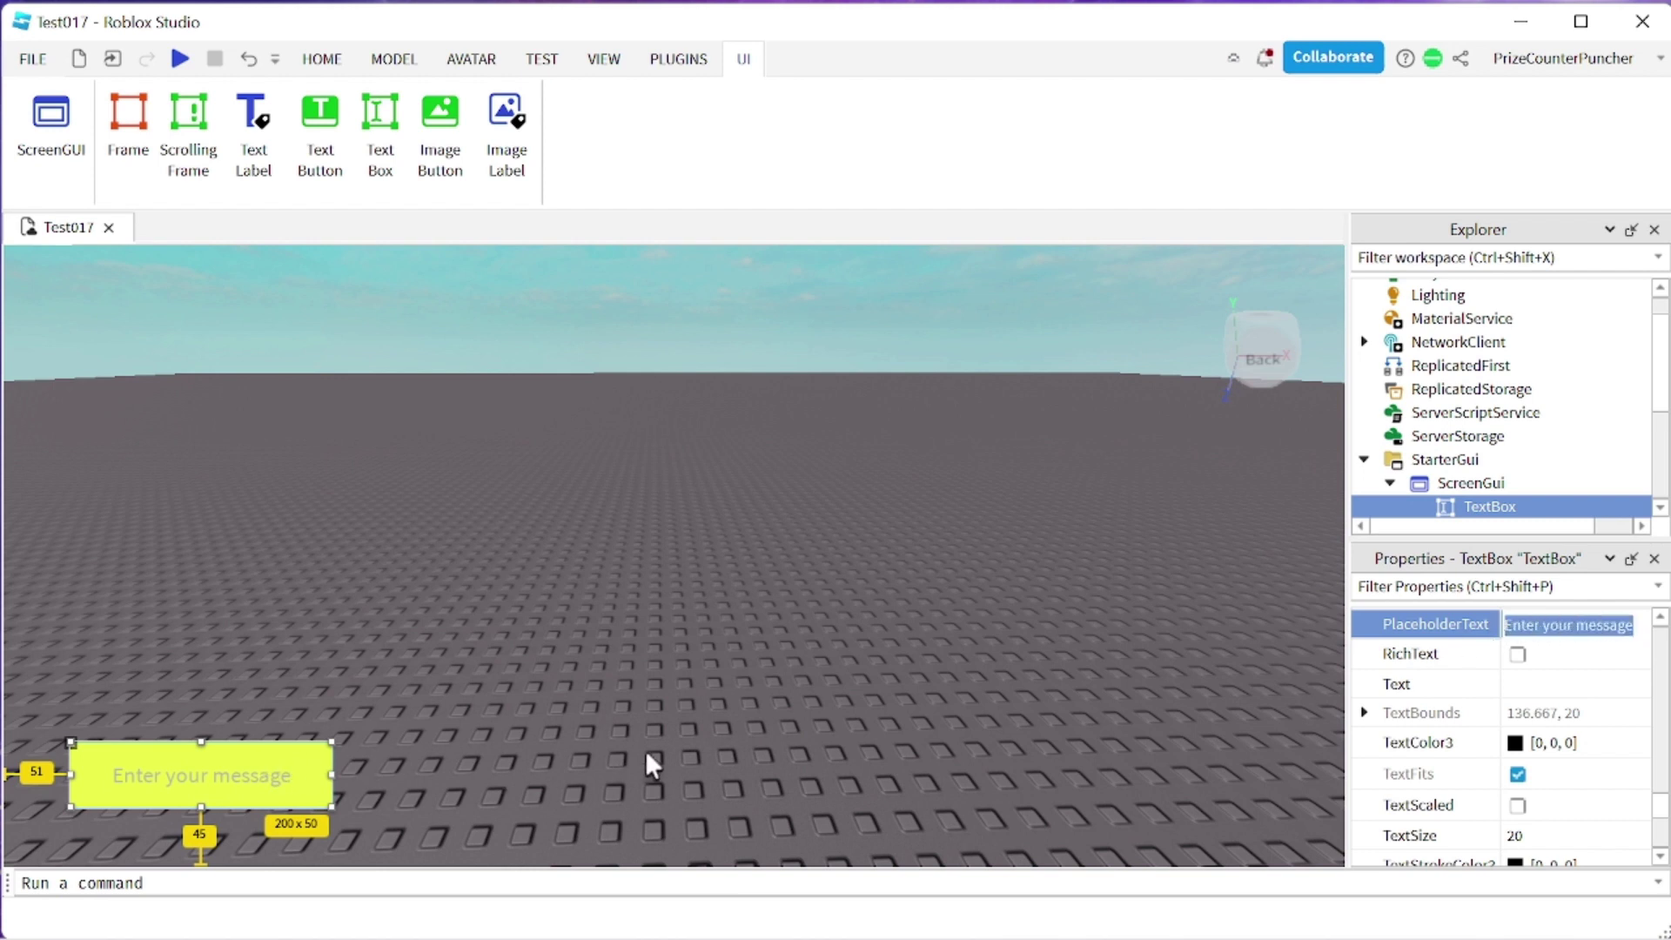
text(Mes)
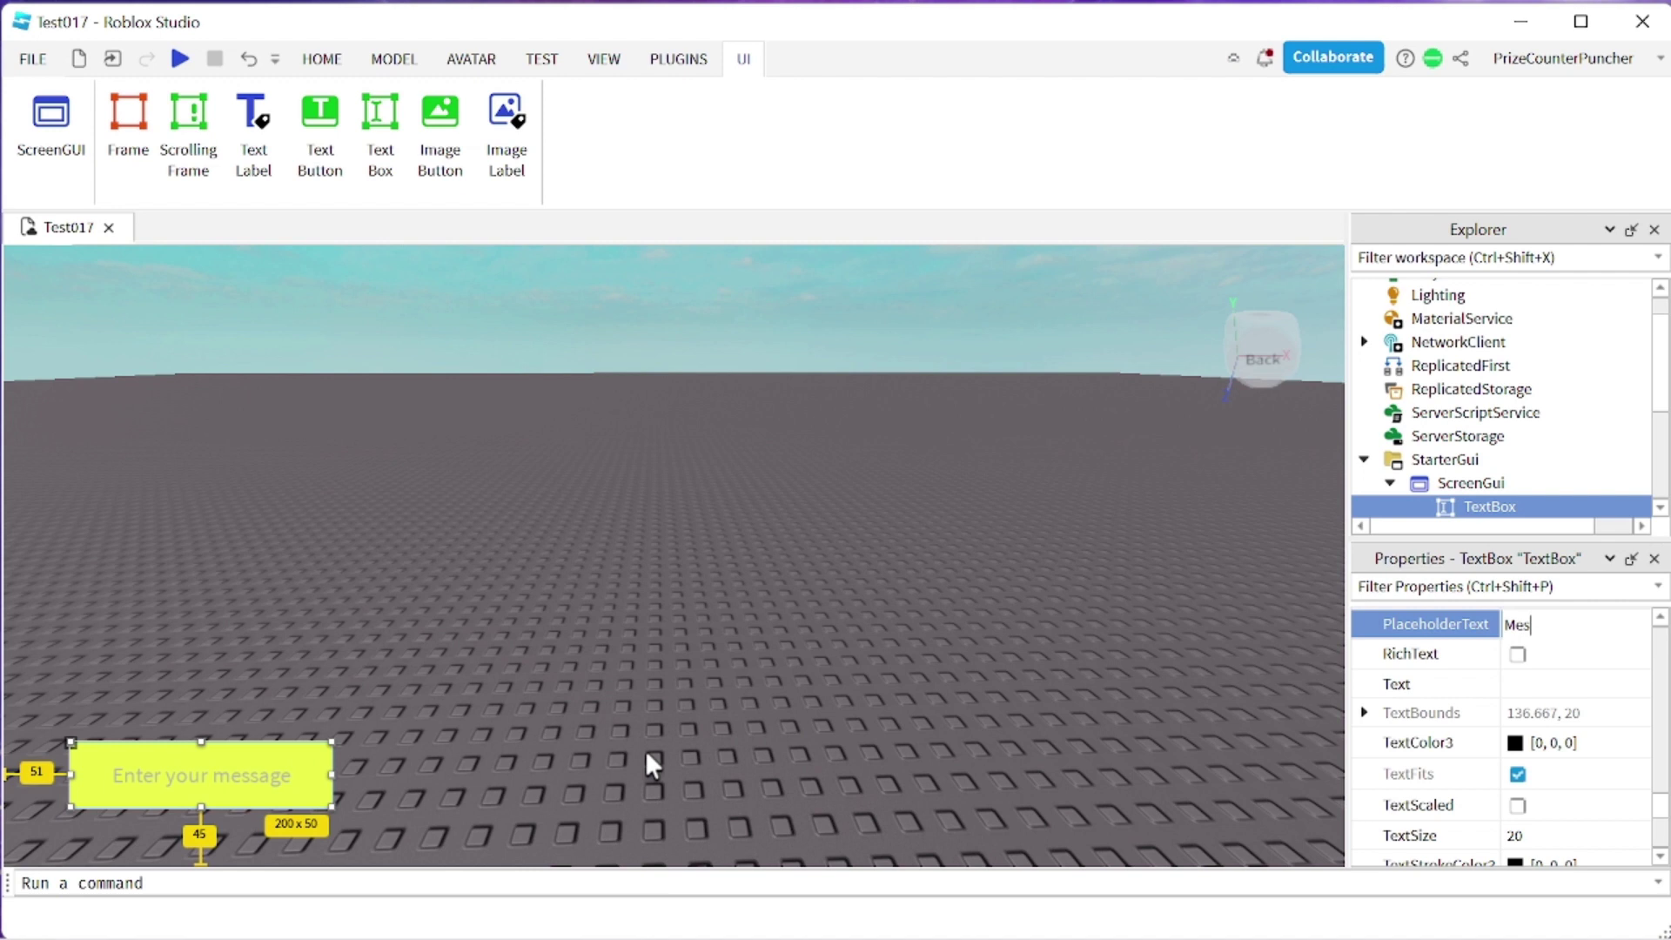
text(sage here)
key(Return)
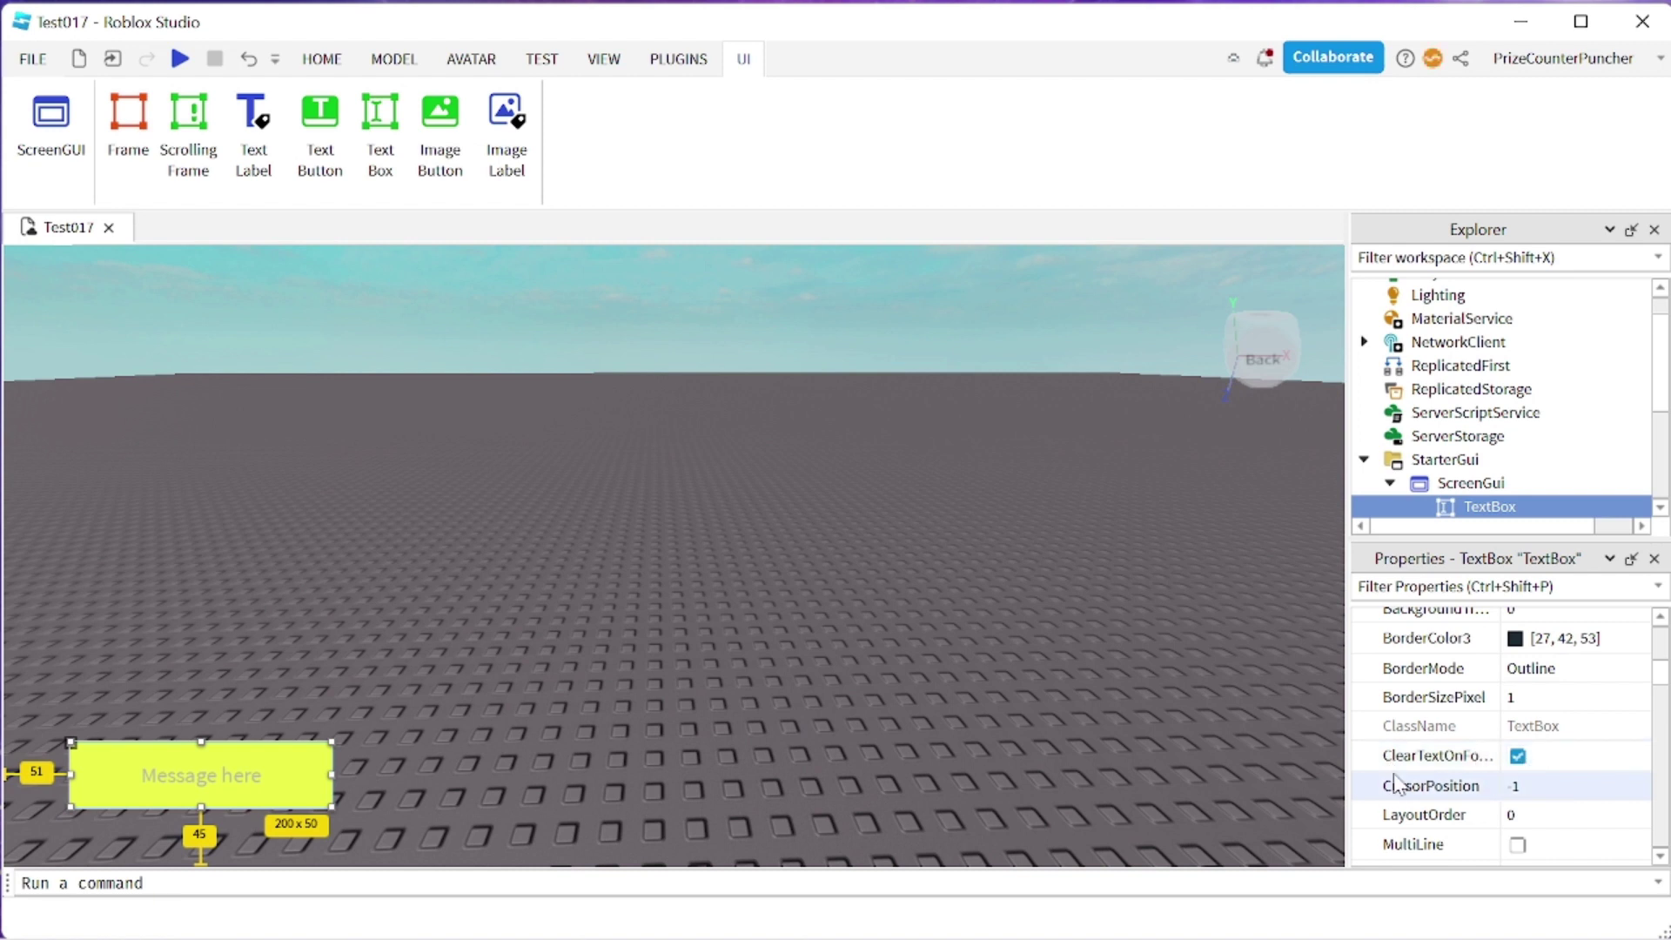
Disable ClearTextOnFocus, type 'Hello', then refocus the box and append 'There!'.
click(1518, 755)
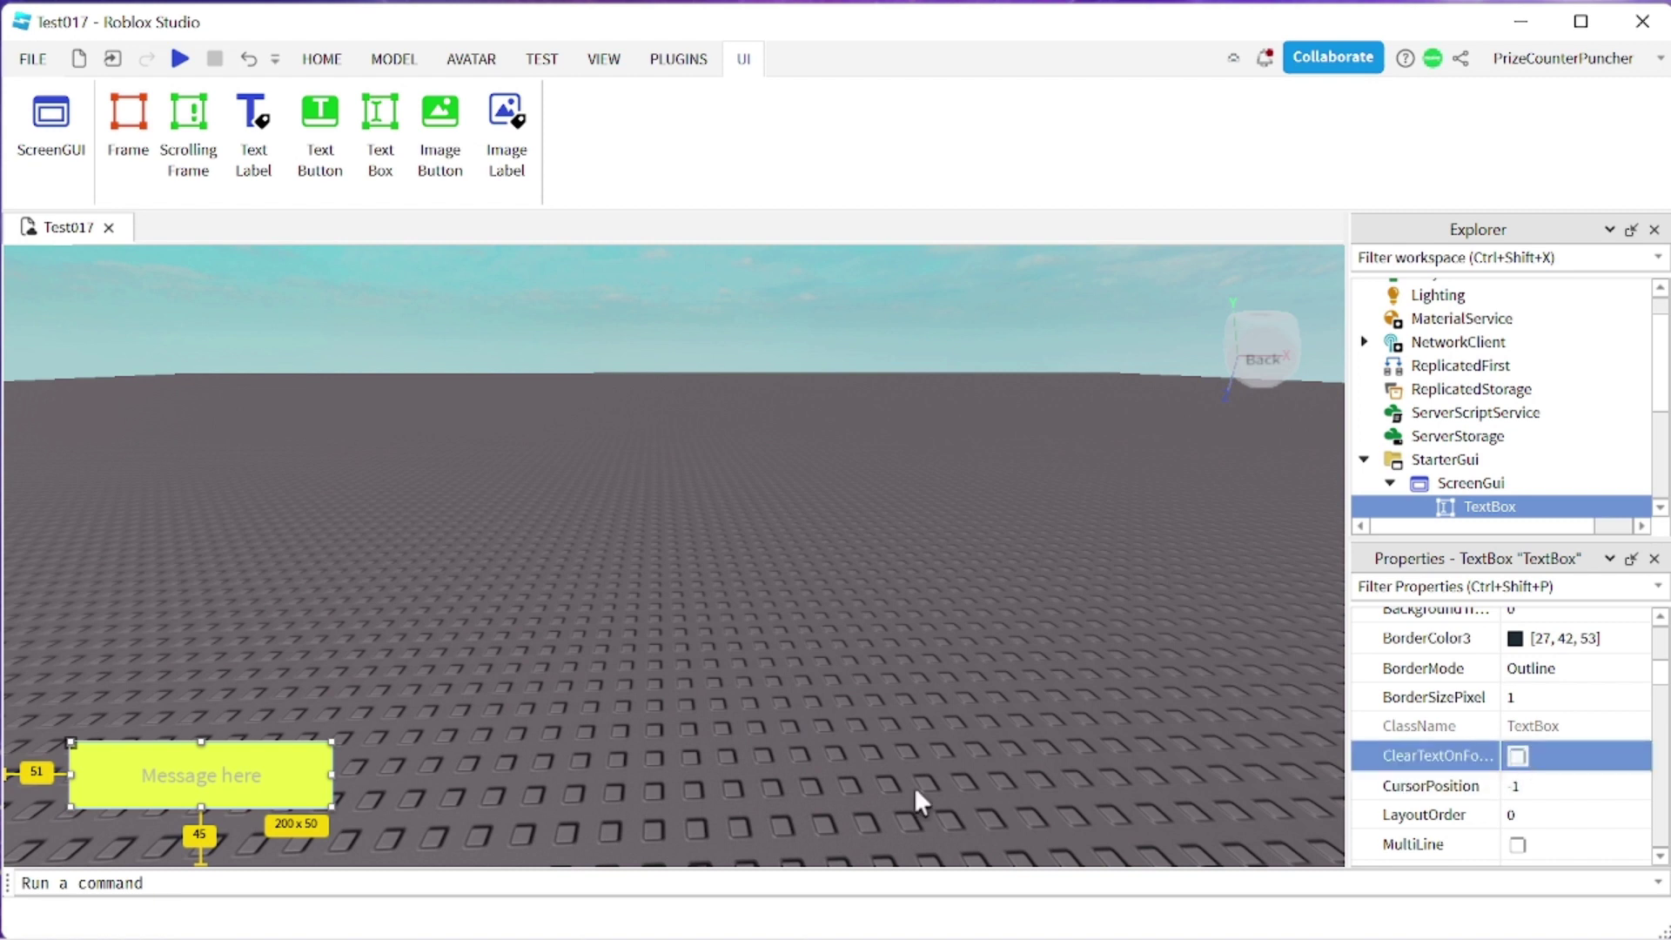
click(228, 782)
text(Hello)
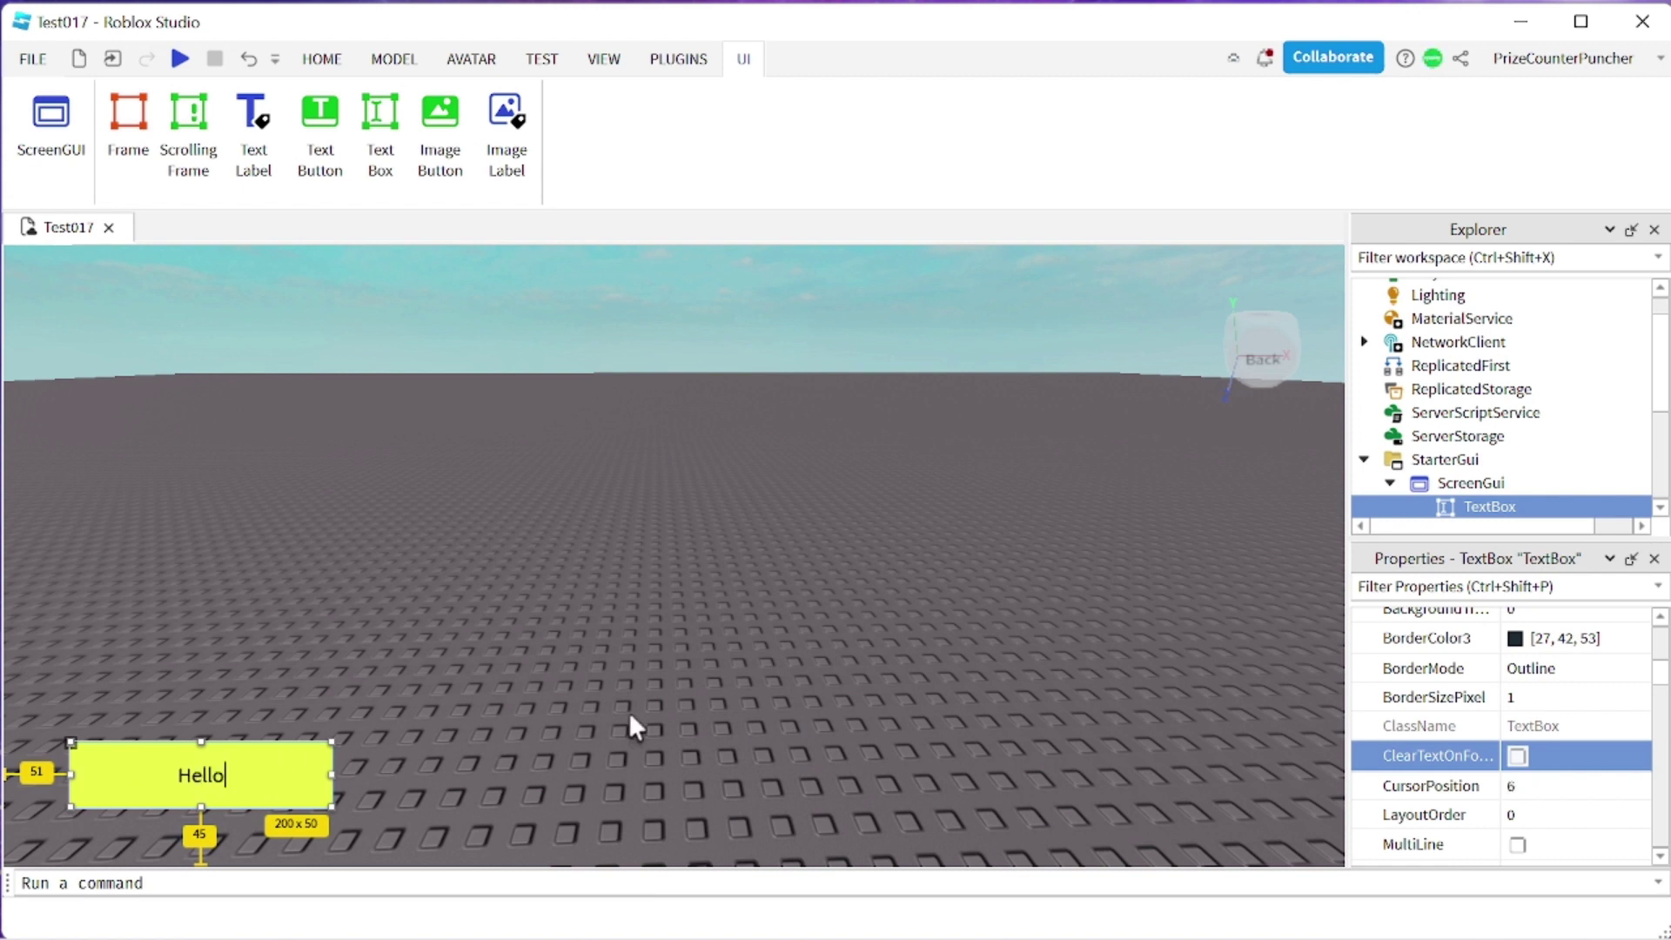
key(Return)
double_click(246, 776)
text(There!)
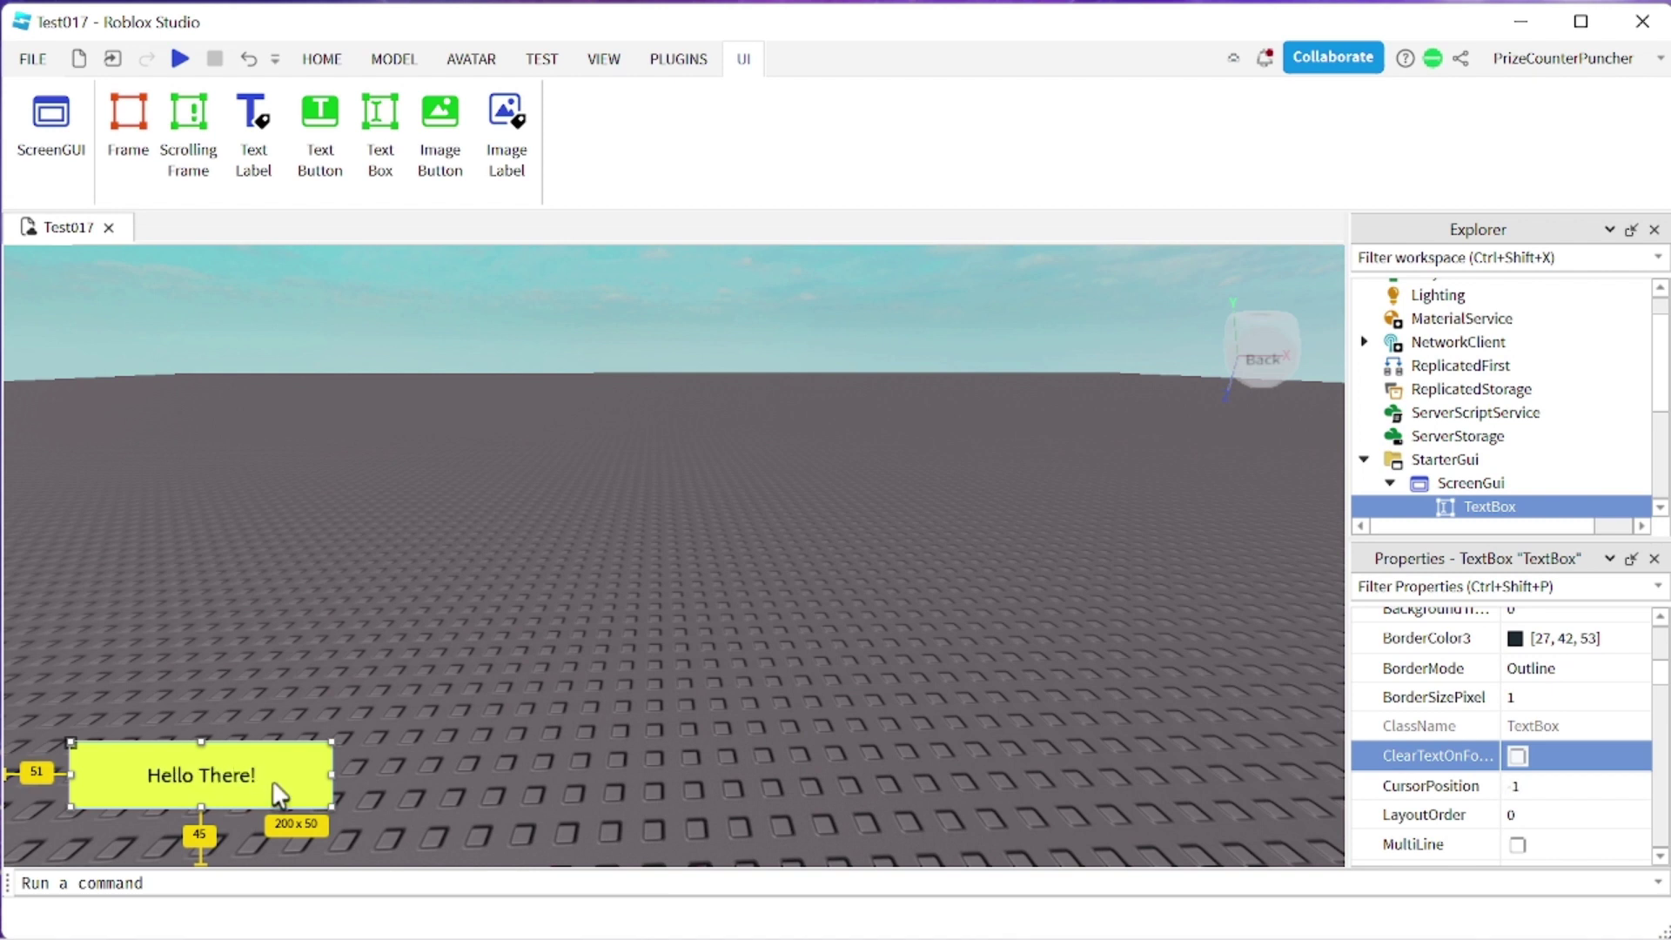
scroll(1462, 735, down, 5)
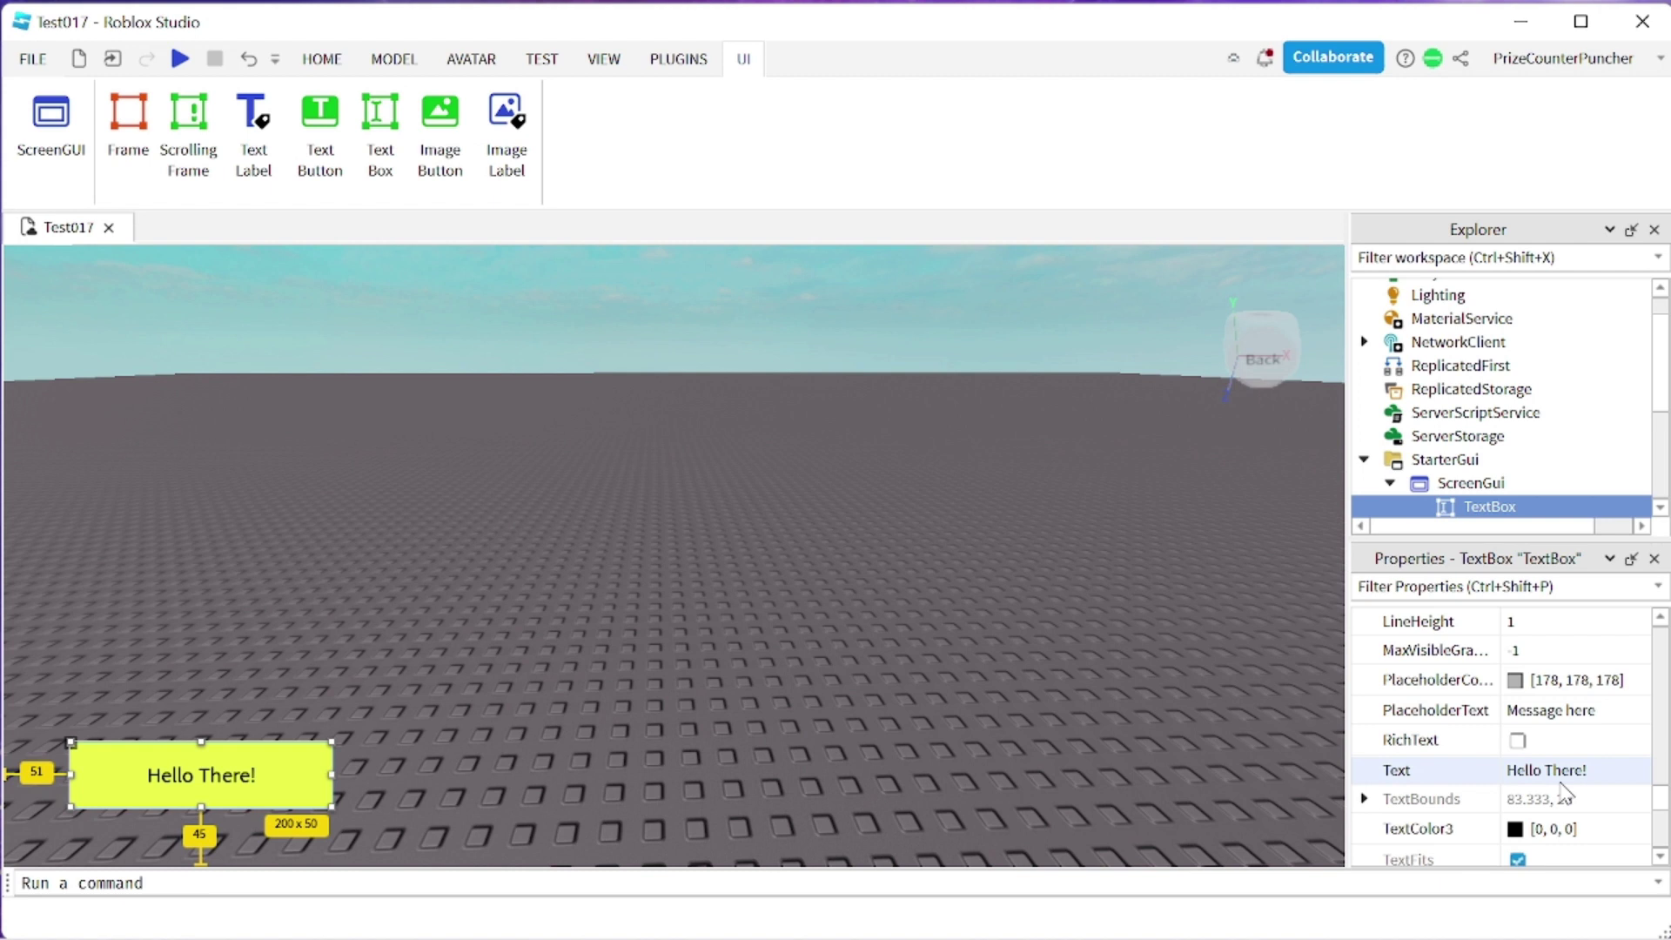
Re-enable ClearTextOnFocus and check that focusing the box wipes 'Hello There!' by typing 'He'.
scroll(1438, 750, down, 5)
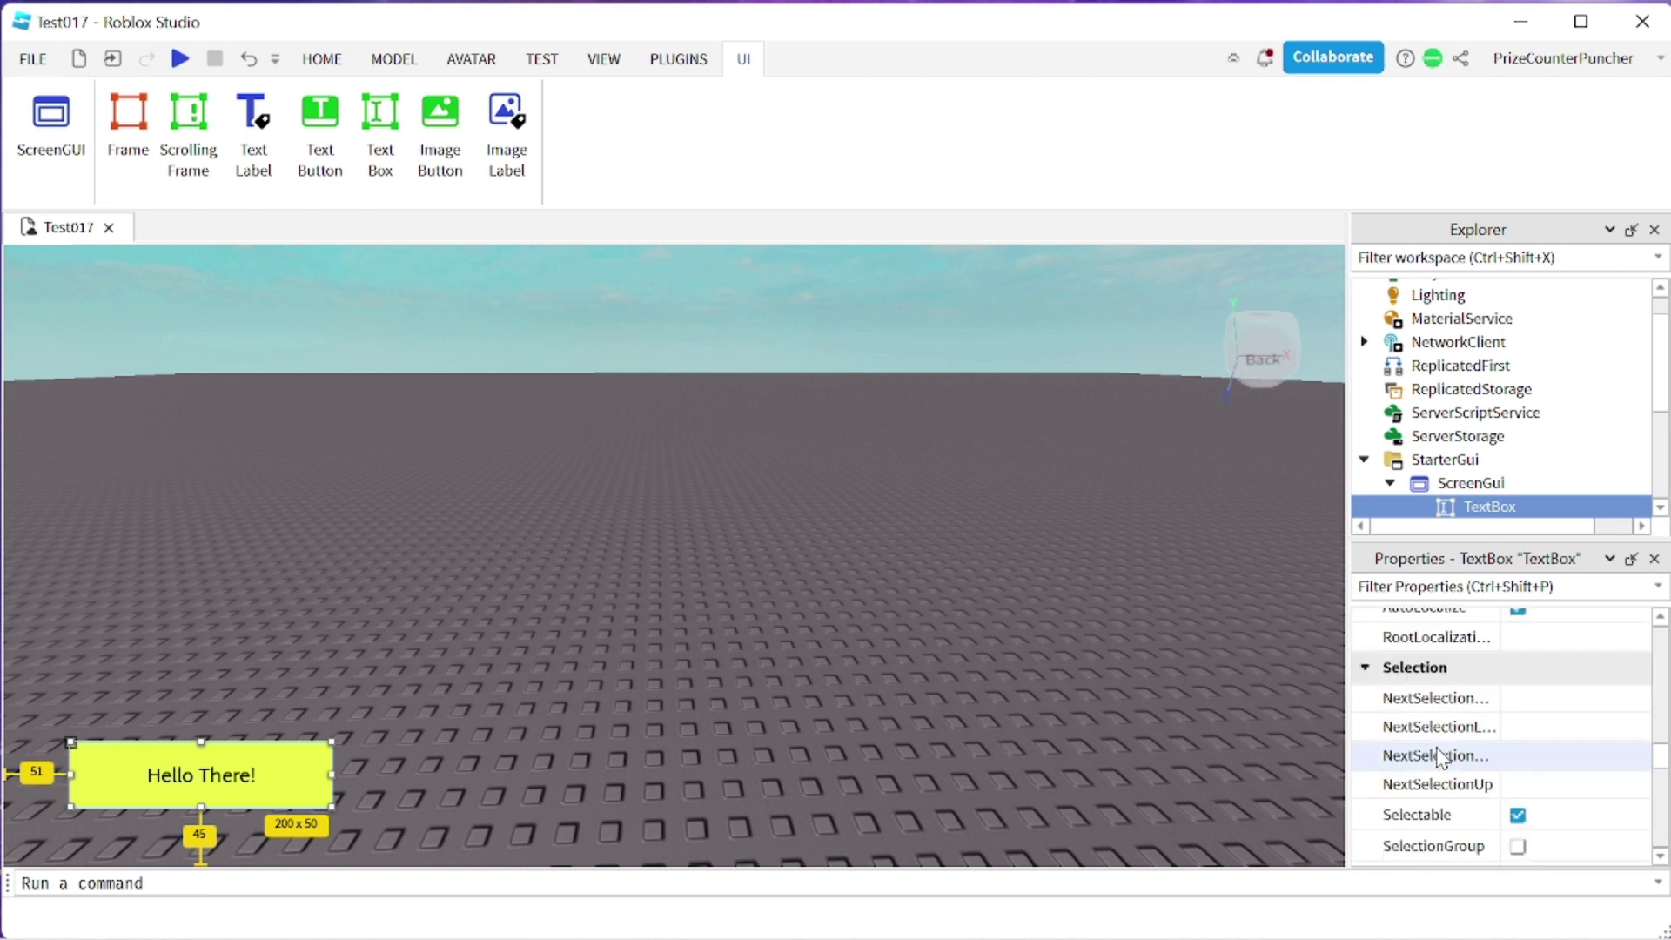
scroll(1418, 757, up, 10)
click(1403, 757)
click(1517, 756)
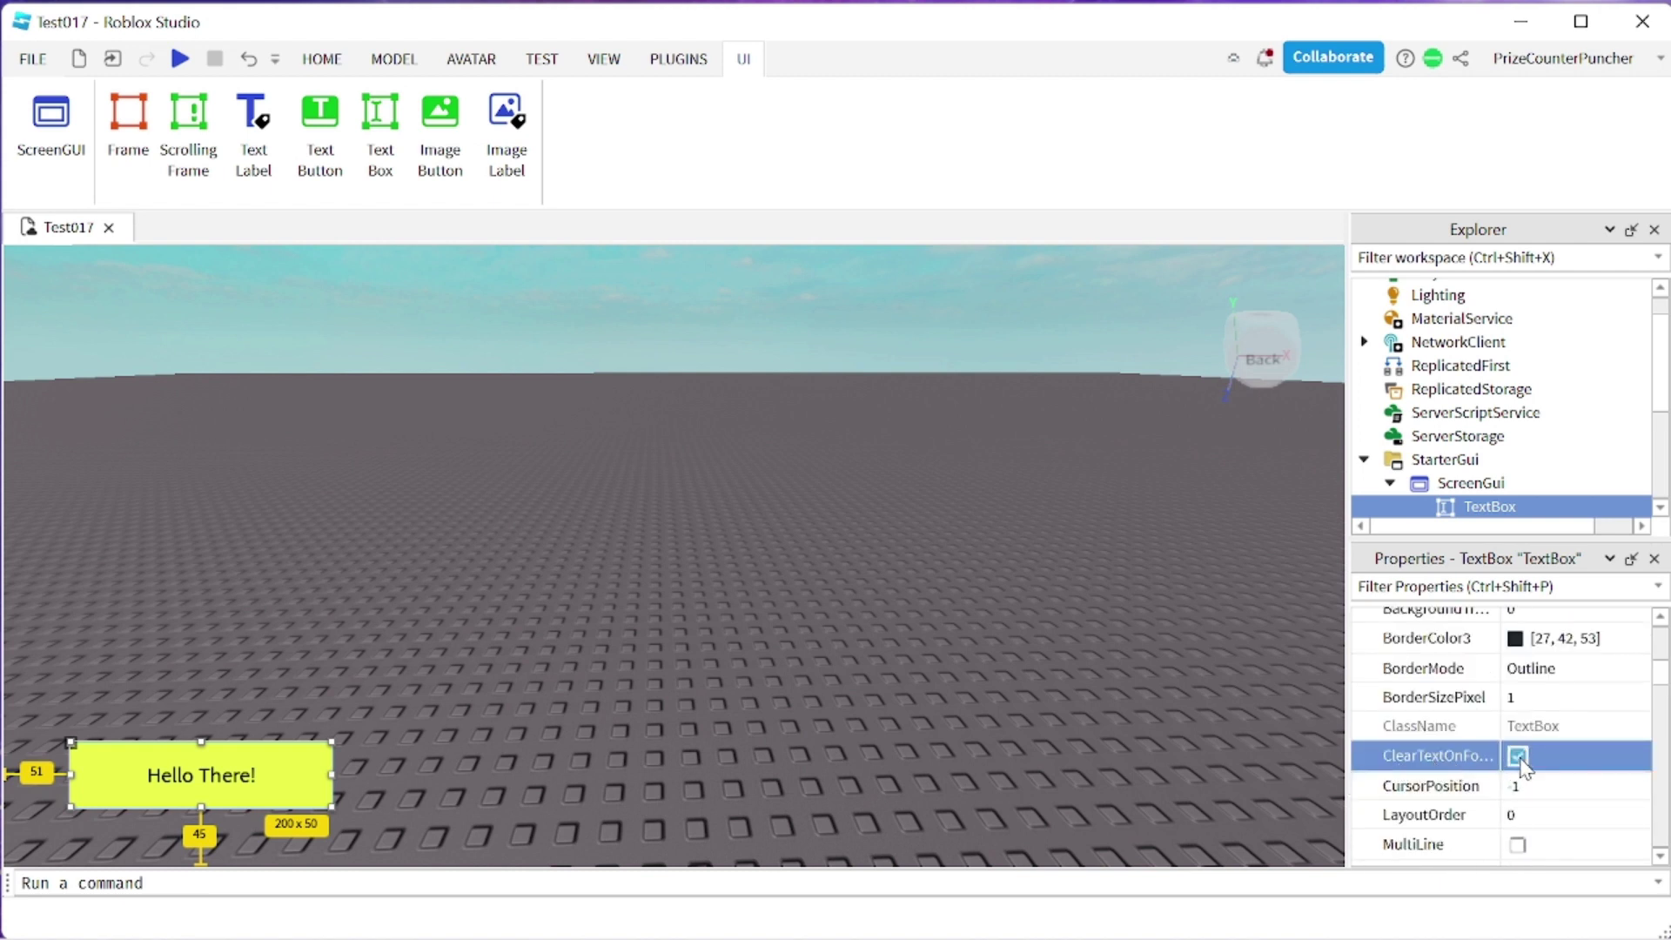
click(244, 775)
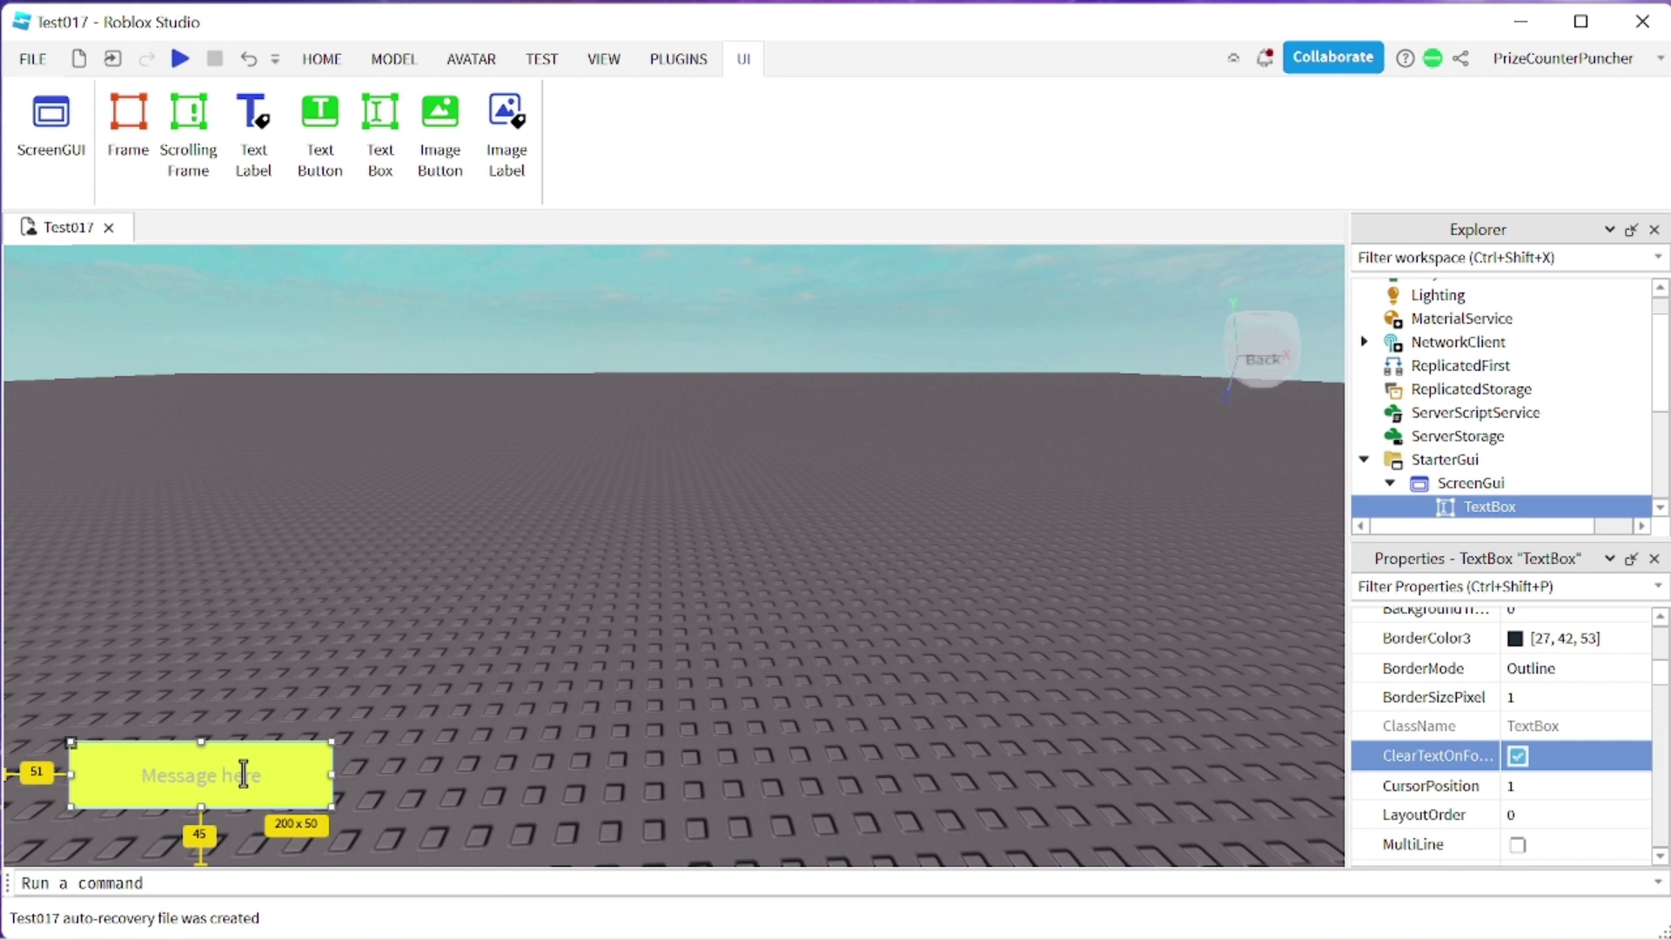
text(He)
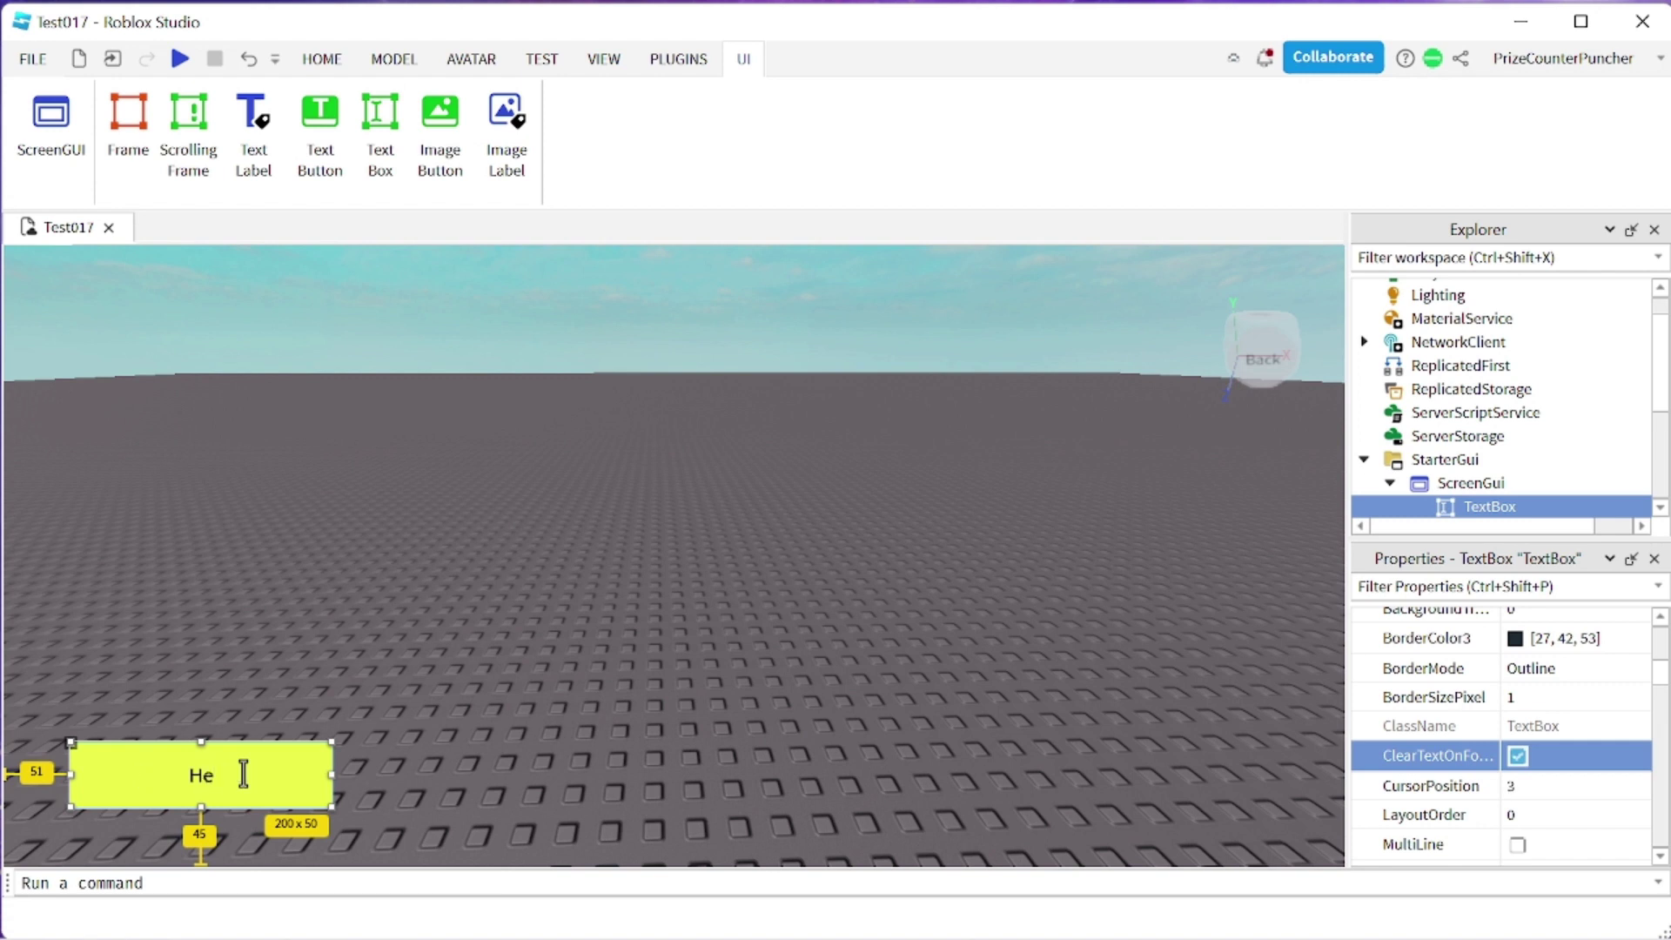